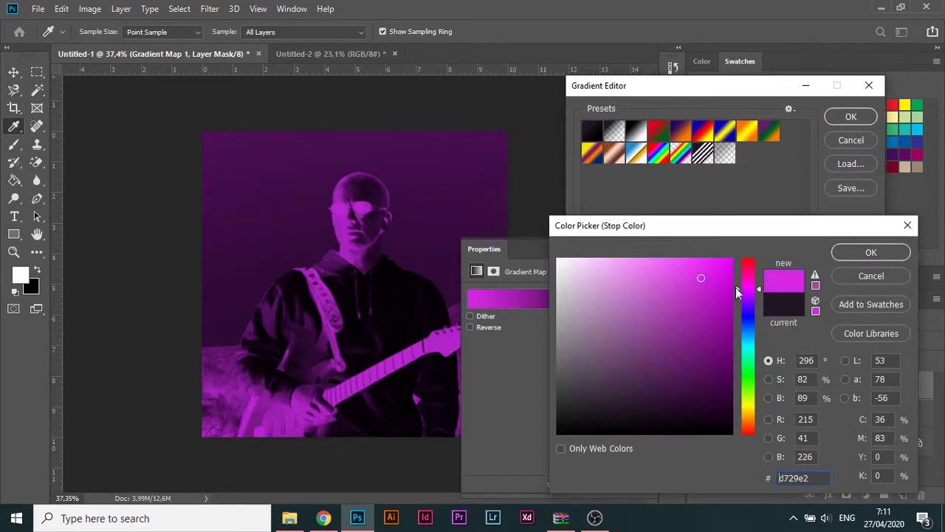
Set the gradient map's start color to magenta #d31bde and its end color to cyan #53edf3, and apply the gradient
{"action": "left_click_drag", "start_coordinate": [703, 265], "coordinate": [712, 280]}
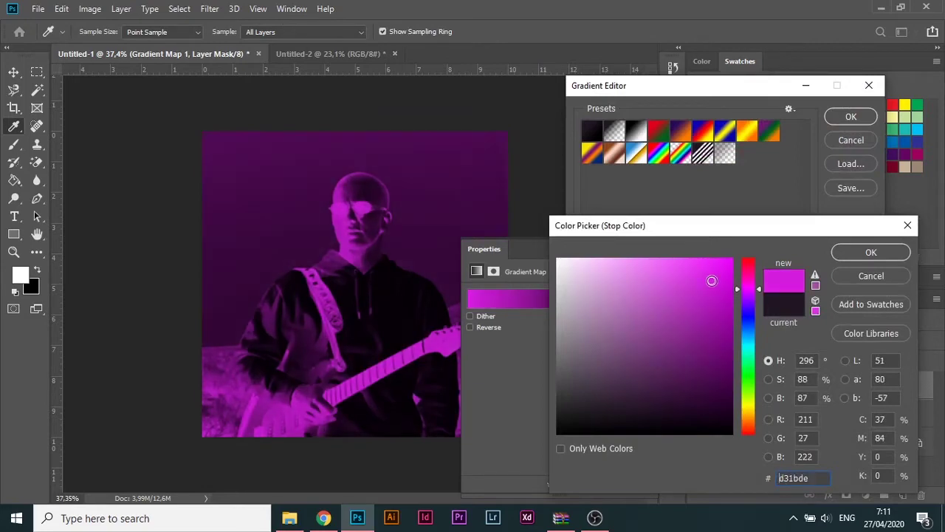
{"action": "left_click", "coordinate": [868, 253]}
{"action": "double_click", "coordinate": [864, 340]}
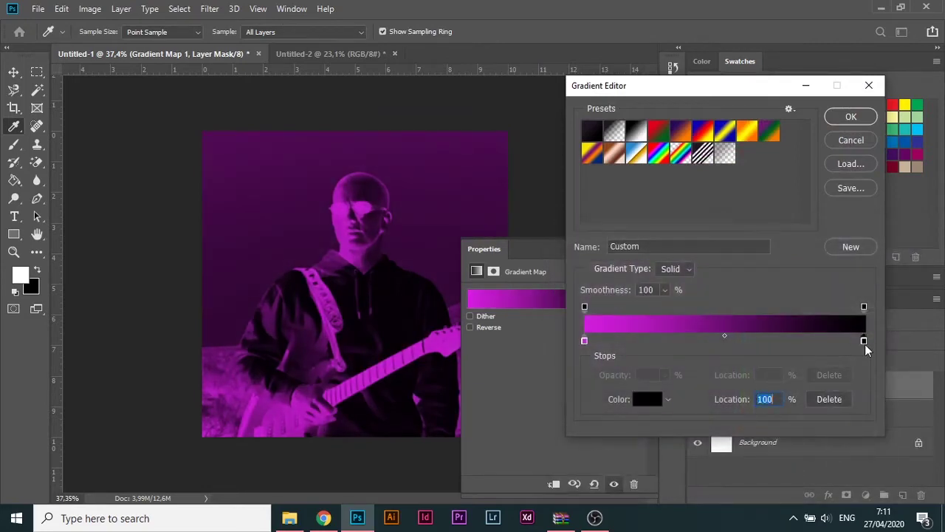
{"action": "left_click", "coordinate": [747, 344]}
{"action": "left_click", "coordinate": [664, 275]}
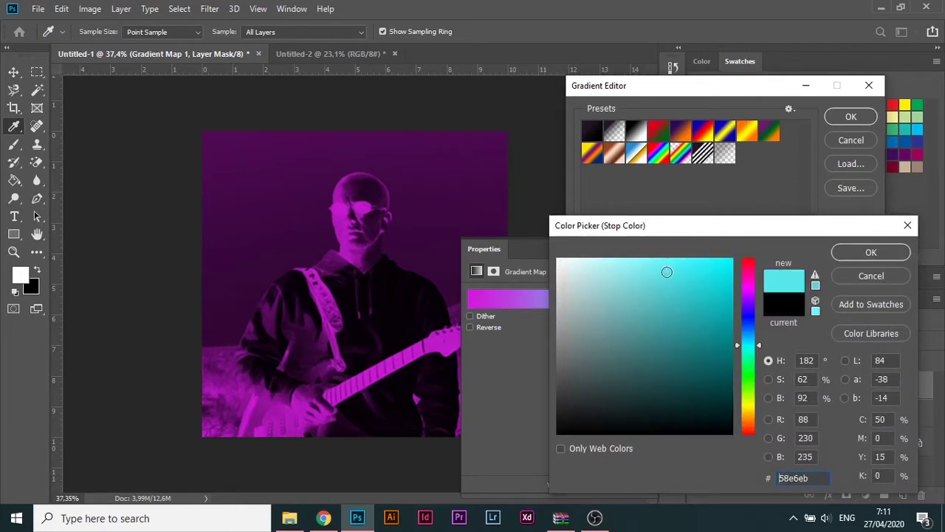
{"action": "left_click_drag", "start_coordinate": [665, 274], "coordinate": [642, 265]}
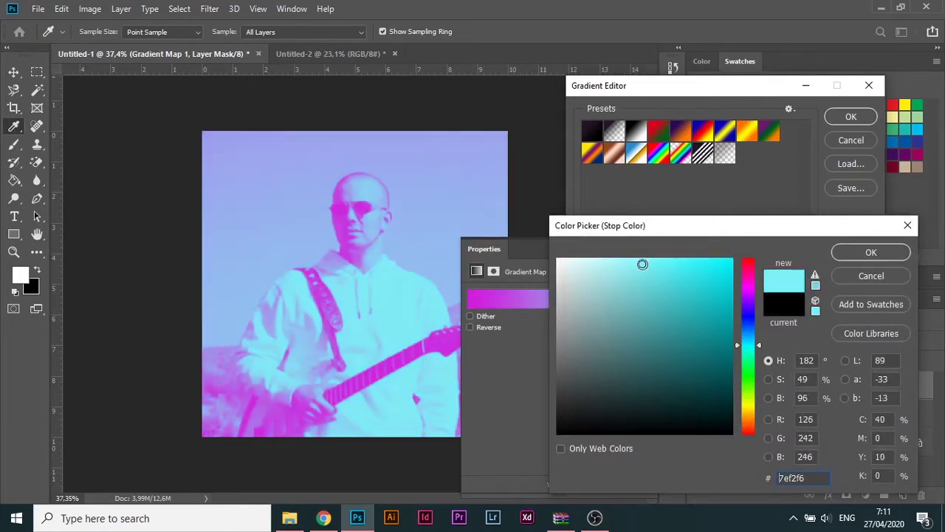
{"action": "left_click", "coordinate": [675, 271]}
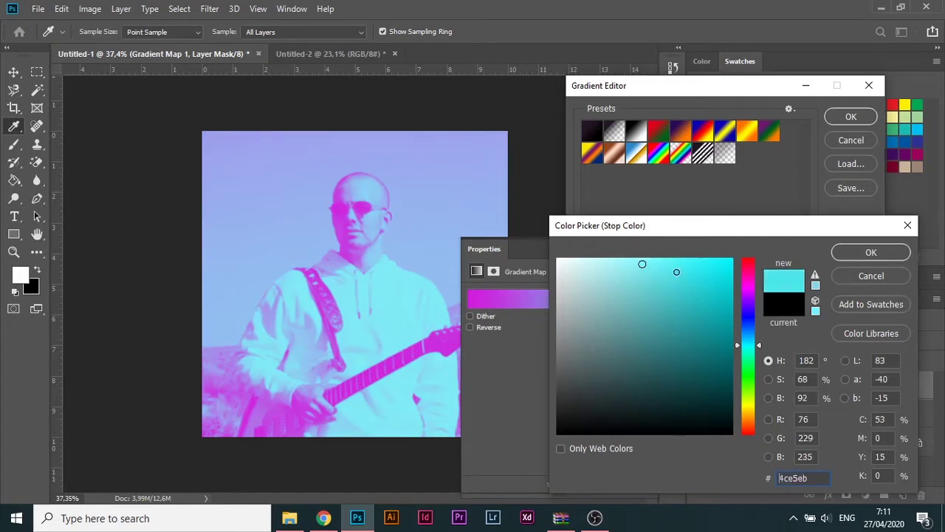
{"action": "mouse_move", "coordinate": [666, 271]}
{"action": "left_mouse_down"}
{"action": "mouse_move", "coordinate": [646, 274]}
{"action": "mouse_move", "coordinate": [674, 265]}
{"action": "left_mouse_up"}
{"action": "left_click", "coordinate": [679, 261]}
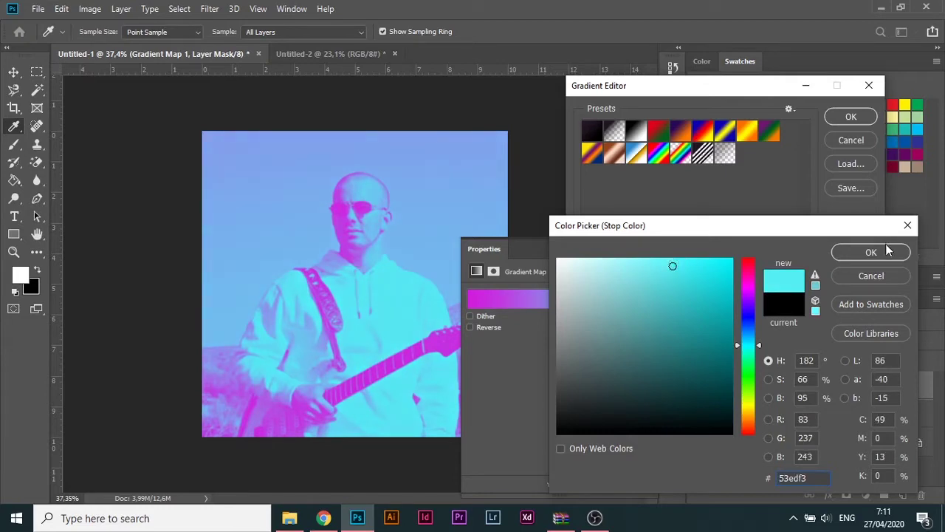
{"action": "left_click", "coordinate": [888, 251]}
{"action": "left_click", "coordinate": [856, 116]}
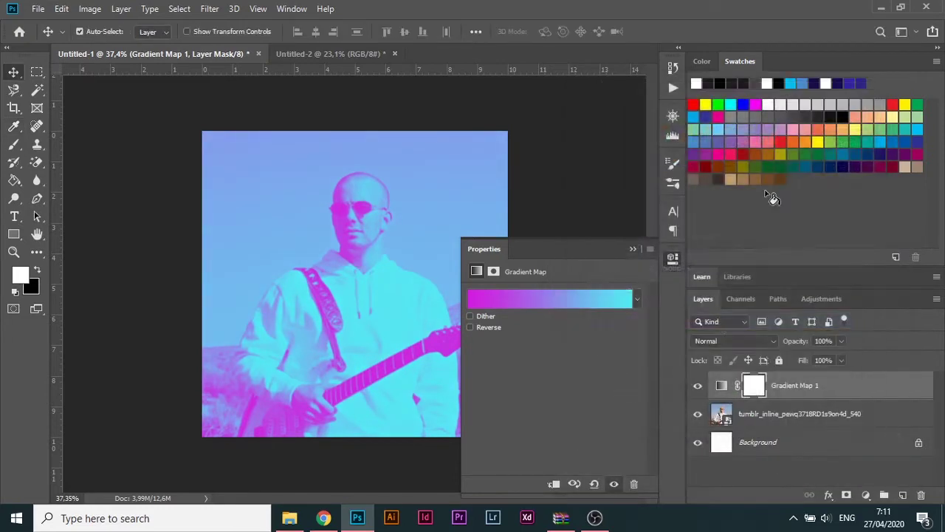
{"action": "left_click", "coordinate": [633, 250]}
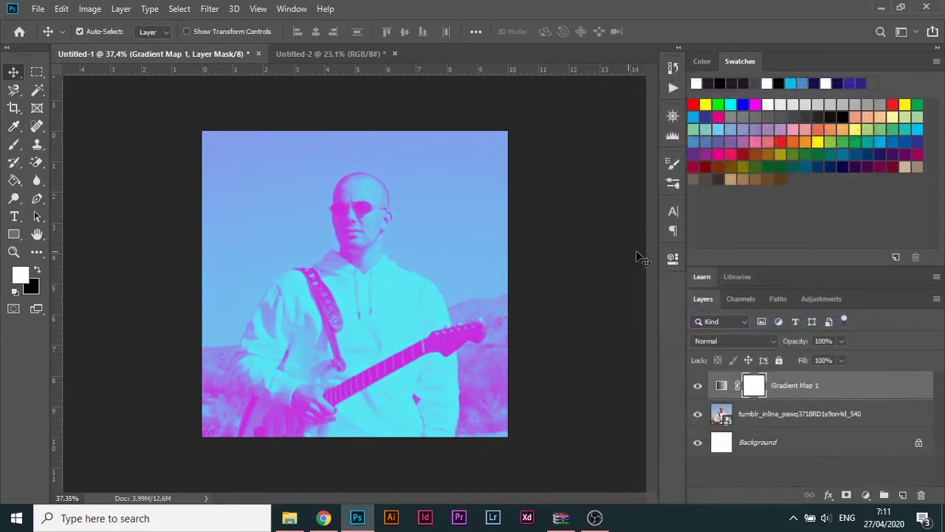
Place Spotify_Logo_CMYK_Black from the Video 4 folder as an embedded file and shrink it into the image's upper-left corner
{"action": "left_click", "coordinate": [37, 11]}
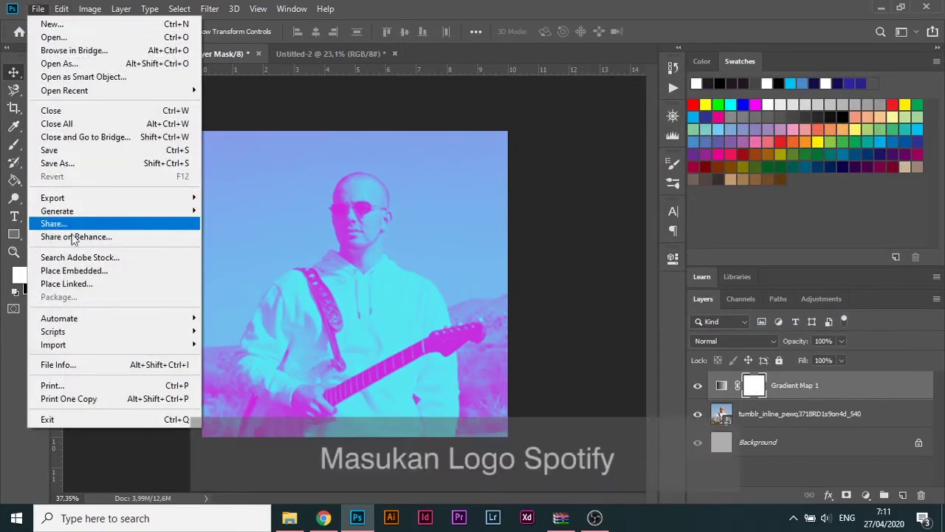
{"action": "left_click", "coordinate": [73, 270]}
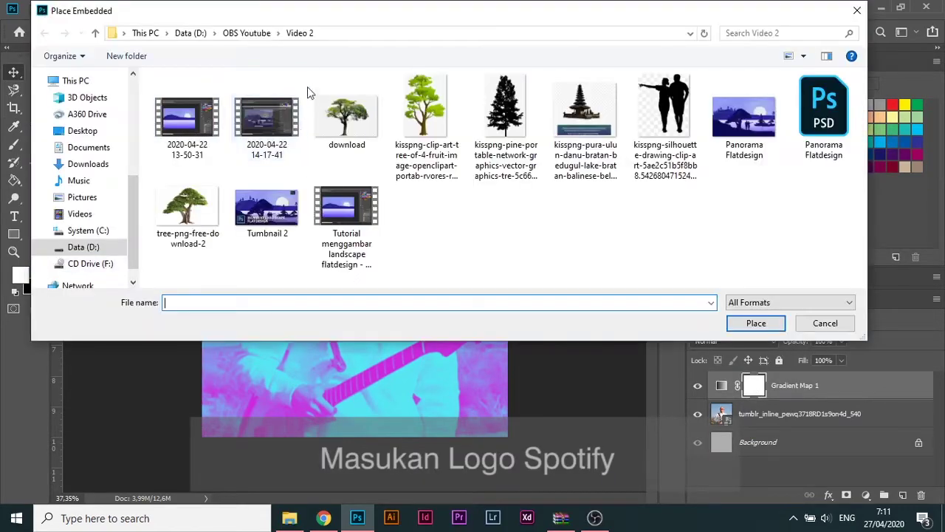
{"action": "double_click", "coordinate": [424, 111]}
{"action": "left_click", "coordinate": [267, 119]}
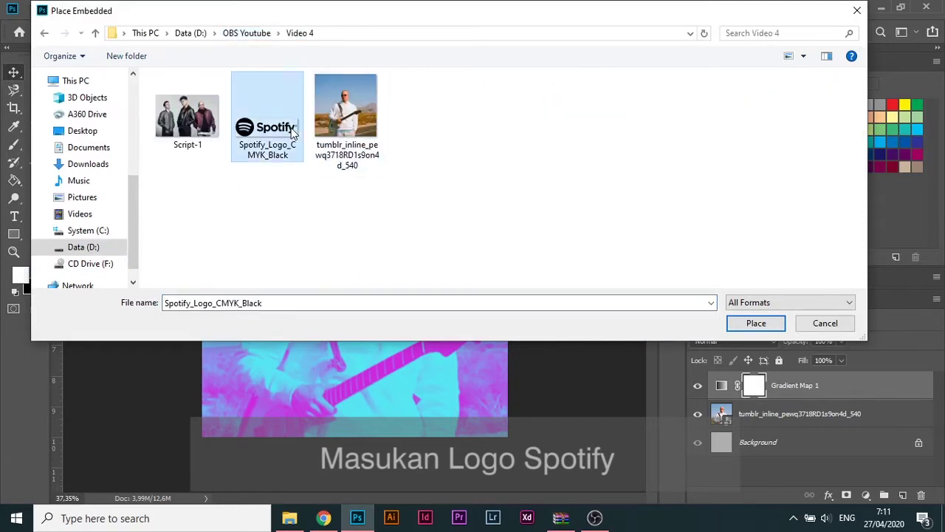
{"action": "left_click", "coordinate": [756, 323]}
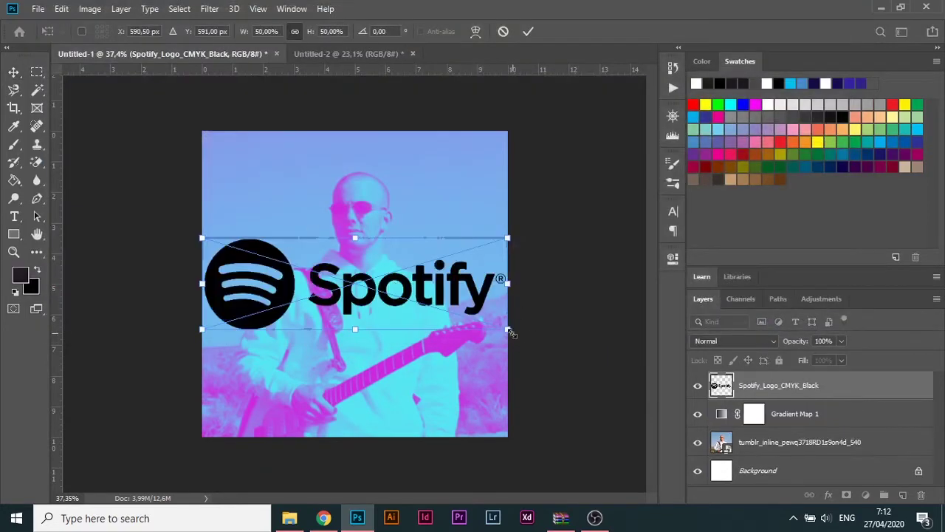
{"action": "left_click_drag", "start_coordinate": [505, 330], "coordinate": [277, 164]}
{"action": "key", "text": "Return"}
Draw a white rectangle without stroke, about 322 × 159 px, covering the Spotify logo
{"action": "left_click", "coordinate": [13, 234]}
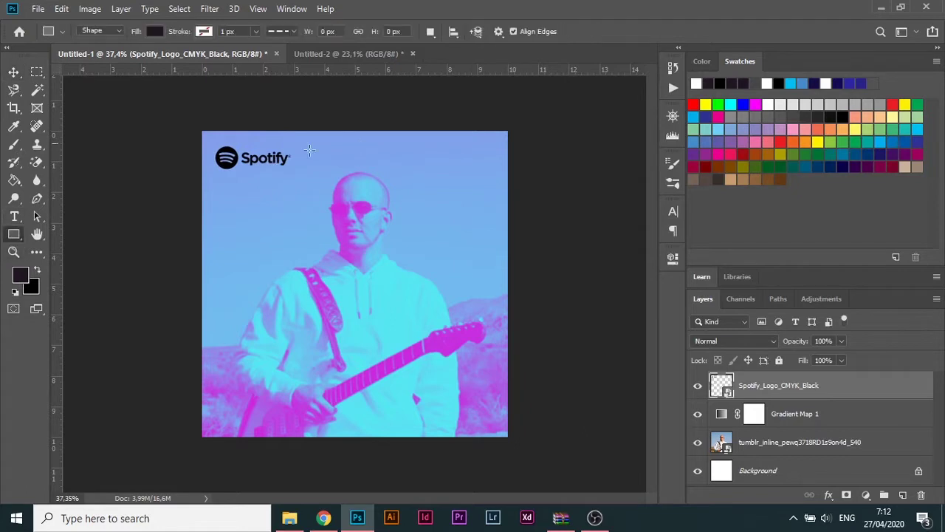
{"action": "left_click", "coordinate": [15, 294]}
{"action": "left_click", "coordinate": [36, 271]}
{"action": "left_click_drag", "start_coordinate": [215, 138], "coordinate": [297, 178]}
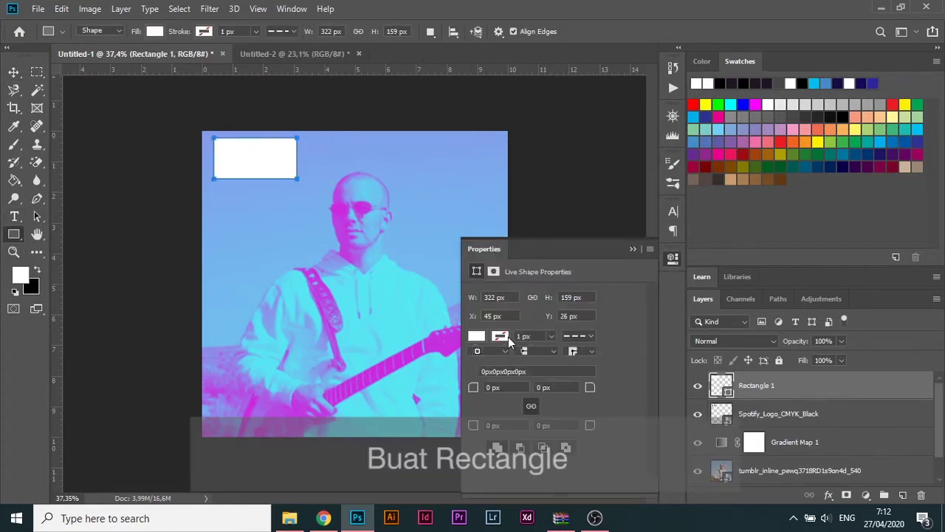
{"action": "left_click", "coordinate": [632, 248]}
Clip the white rectangle to the Spotify logo layer and convert both layers into one smart object
{"action": "right_click", "coordinate": [831, 380]}
{"action": "left_click", "coordinate": [670, 268]}
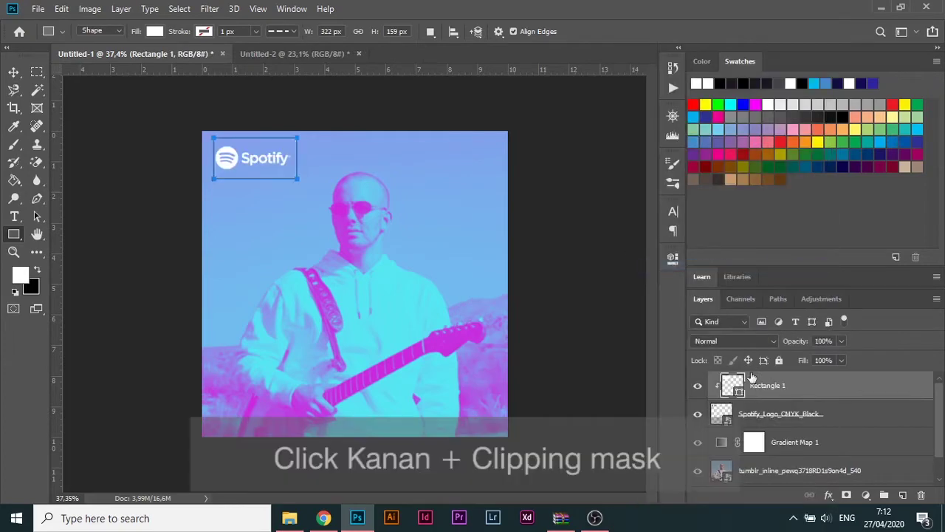
{"action": "left_click", "coordinate": [789, 419], "text": "shift"}
{"action": "right_click", "coordinate": [789, 420]}
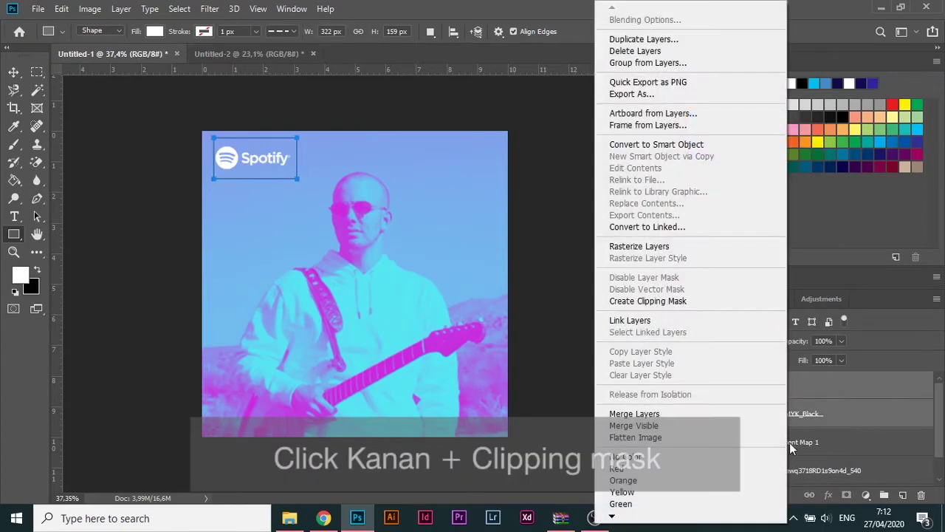
{"action": "left_click", "coordinate": [703, 146]}
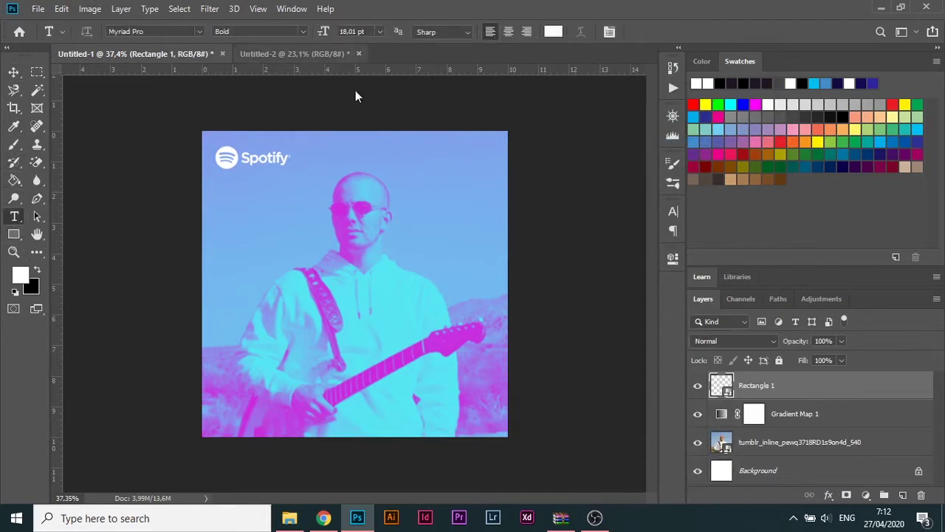
Add the white text "Easy" in Myriad Pro Bold and move it onto the man's chest
{"action": "left_click", "coordinate": [252, 267]}
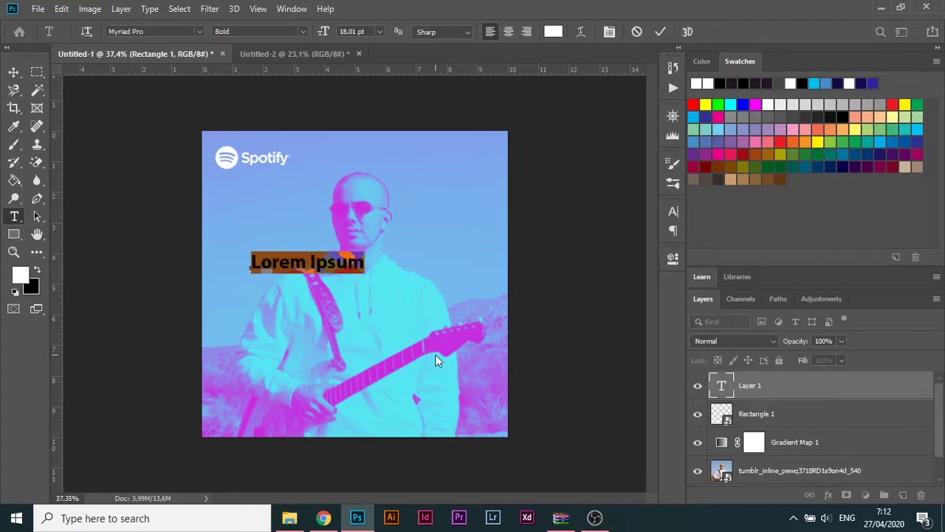
{"action": "type", "text": "Easy"}
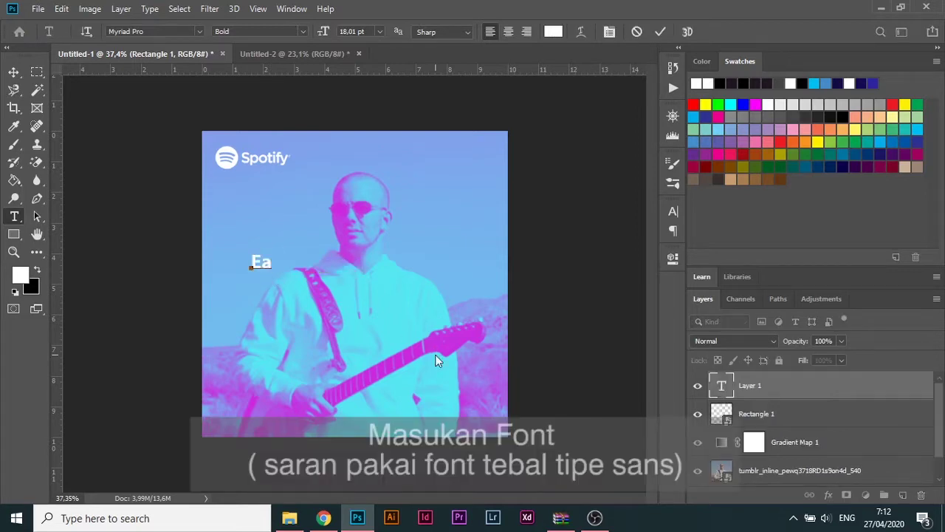
{"action": "left_click", "coordinate": [13, 72]}
{"action": "left_click_drag", "start_coordinate": [283, 269], "coordinate": [368, 313]}
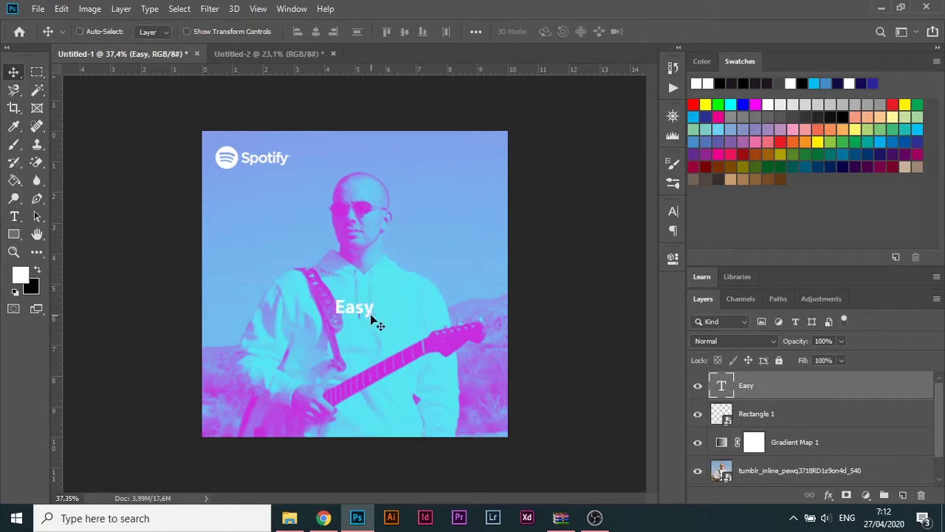
Enlarge the "Easy" text to about 306% and position it near the middle of the image
{"action": "key", "text": "ctrl+t"}
{"action": "left_click_drag", "start_coordinate": [375, 298], "coordinate": [461, 257]}
{"action": "left_click_drag", "start_coordinate": [445, 294], "coordinate": [413, 288]}
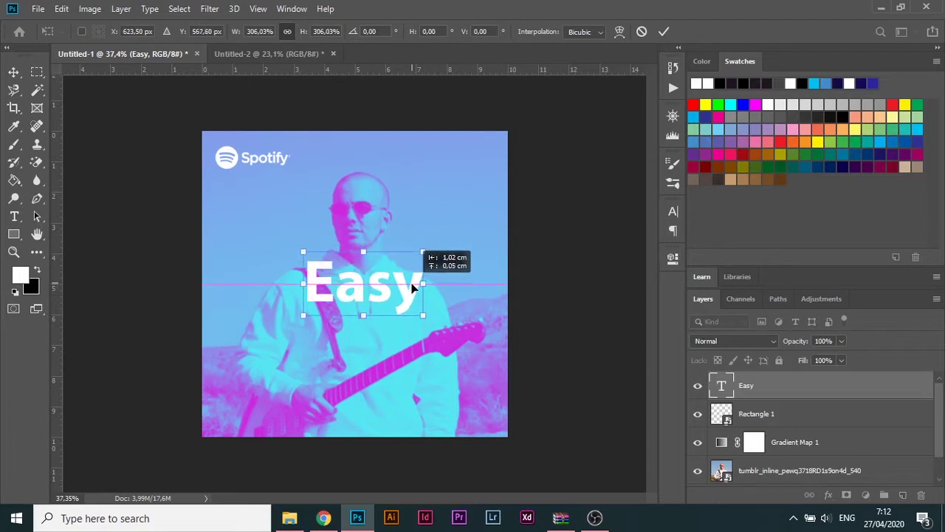
{"action": "key", "text": "Return"}
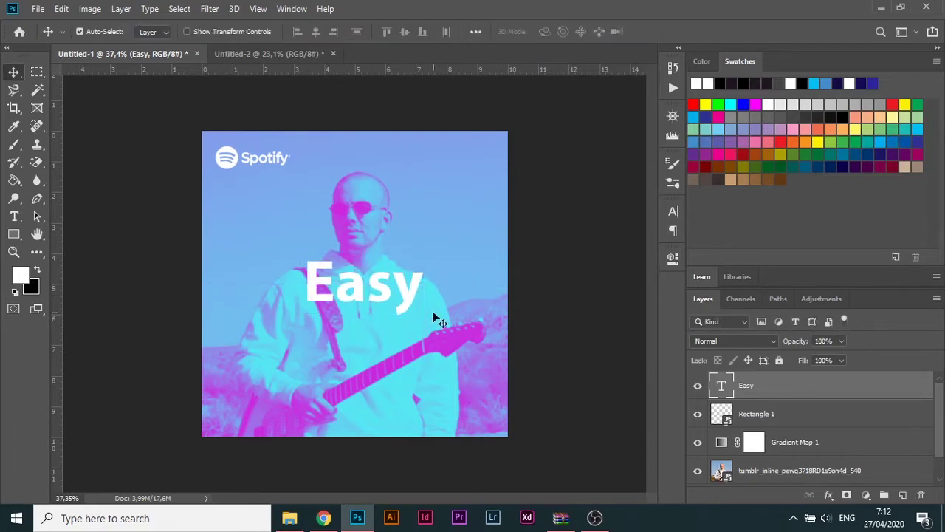
Add a second text line with the artist's name below "Easy" and set its font size to 15 pt
{"action": "left_click", "coordinate": [23, 215]}
{"action": "left_click", "coordinate": [379, 333]}
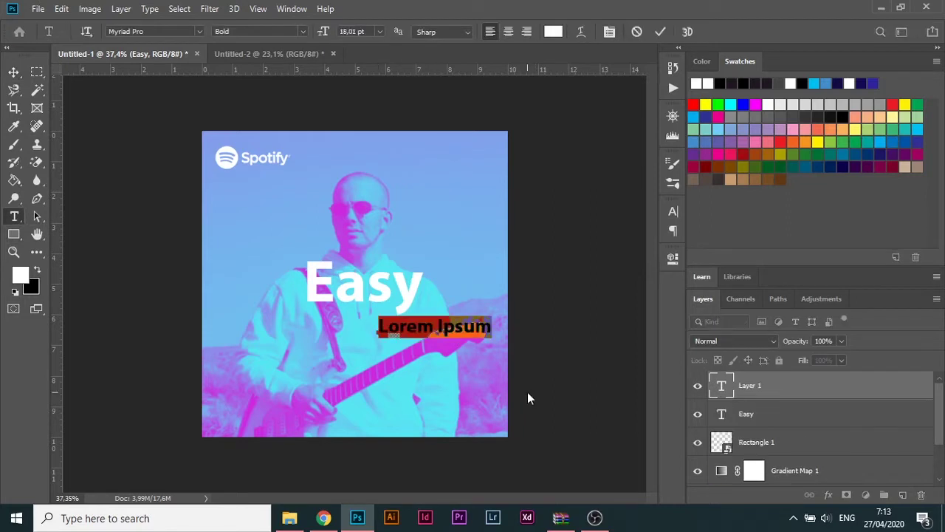
{"action": "type", "text": "Marc A"}
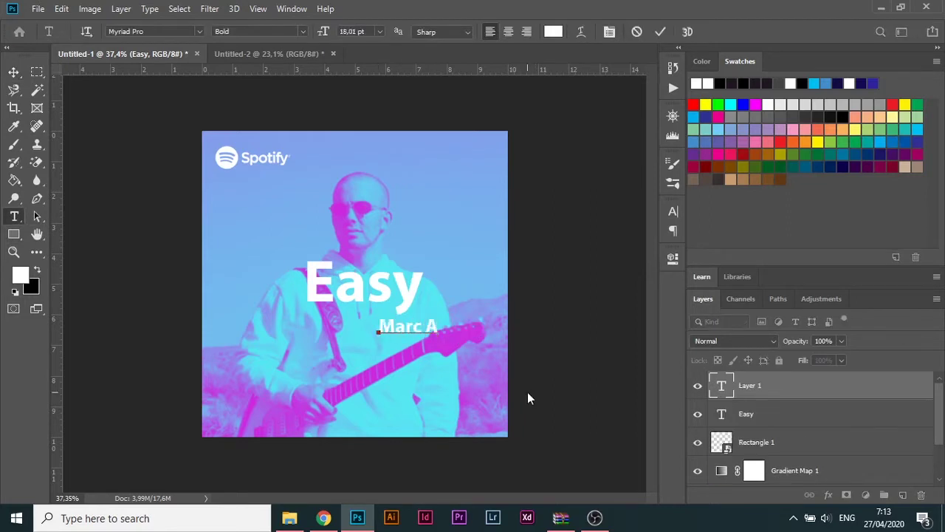
{"action": "type", "text": "yres"}
{"action": "key", "text": "ctrl+a"}
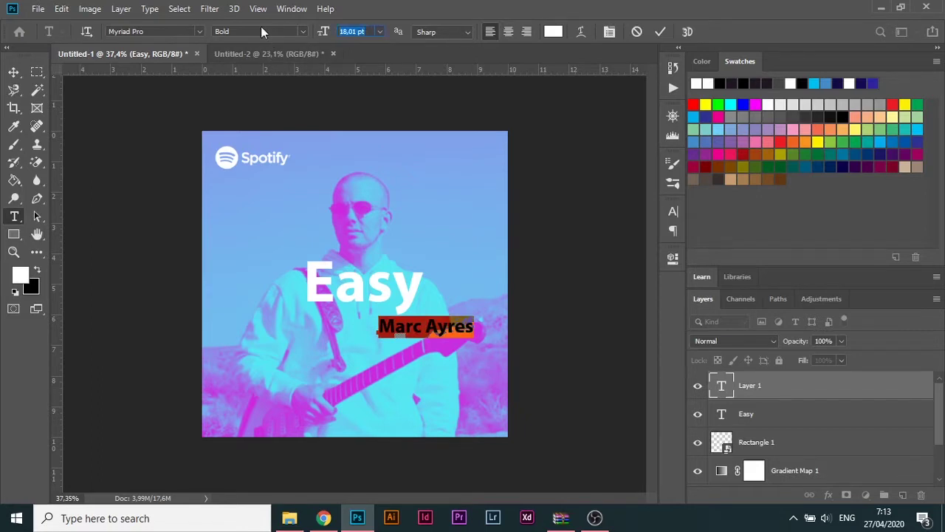
{"action": "type", "text": "15"}
{"action": "key", "text": "Return"}
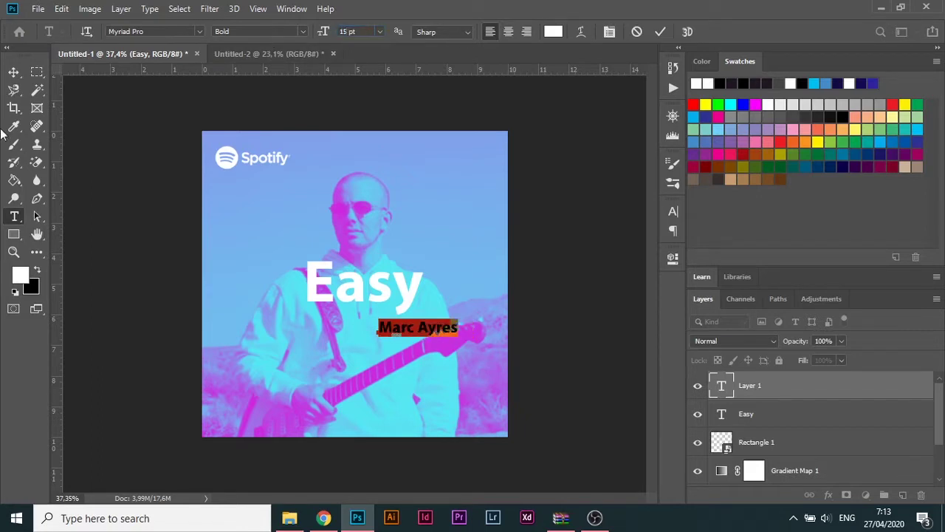
Move the artist's name directly beneath "Easy", aligned with the end of the title, and deselect the layer
{"action": "left_click", "coordinate": [13, 72]}
{"action": "left_click_drag", "start_coordinate": [404, 330], "coordinate": [367, 326]}
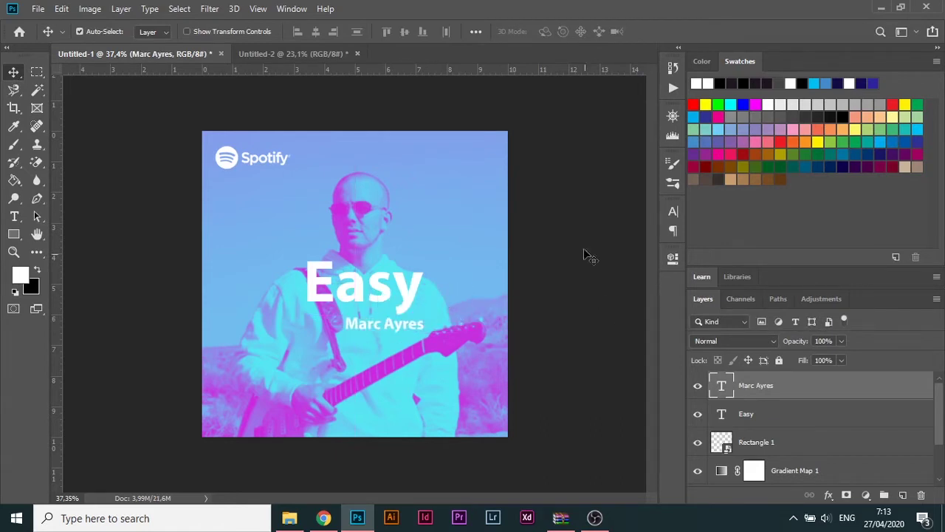
{"action": "left_click", "coordinate": [588, 256]}
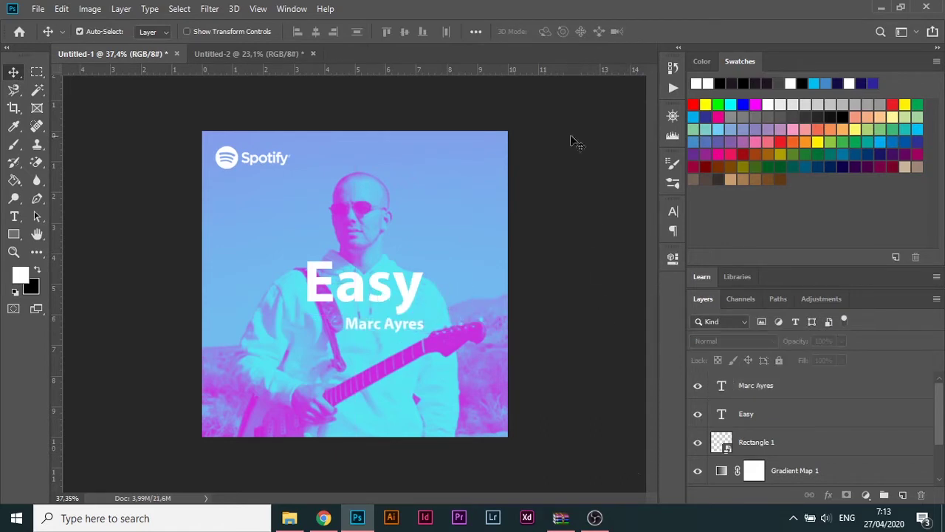
Switch to the Untitled-2 document and place the Script-1 photo as an embedded file at its default size
{"action": "left_click", "coordinate": [250, 54]}
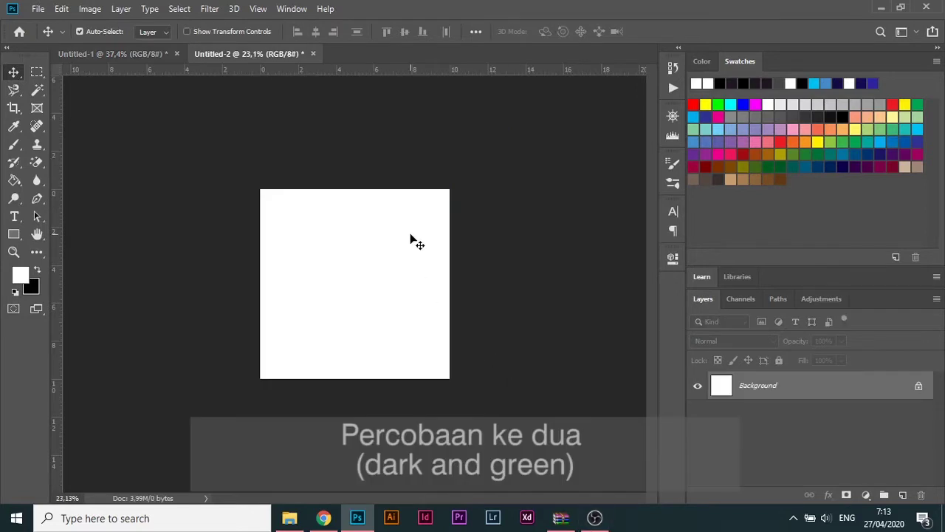
{"action": "scroll", "coordinate": [414, 241], "scroll_direction": "up", "scroll_amount": 4}
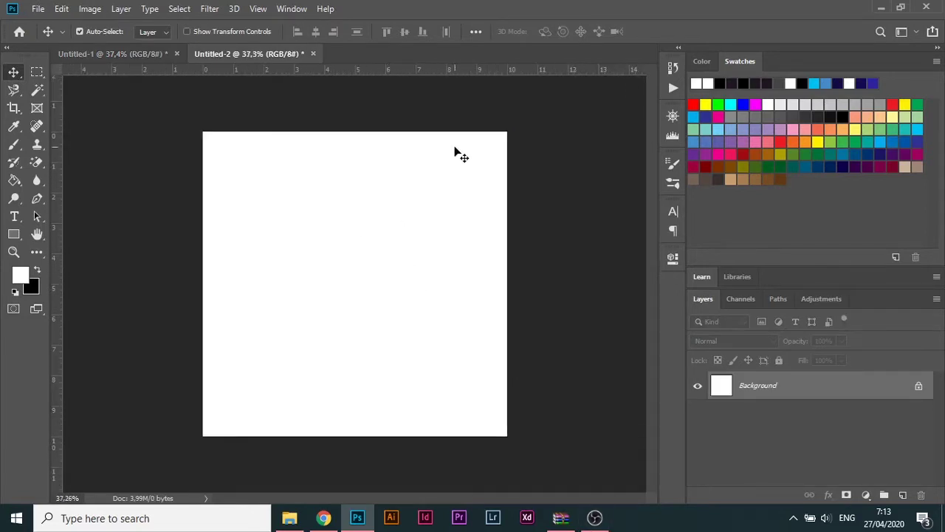
{"action": "left_click", "coordinate": [36, 8]}
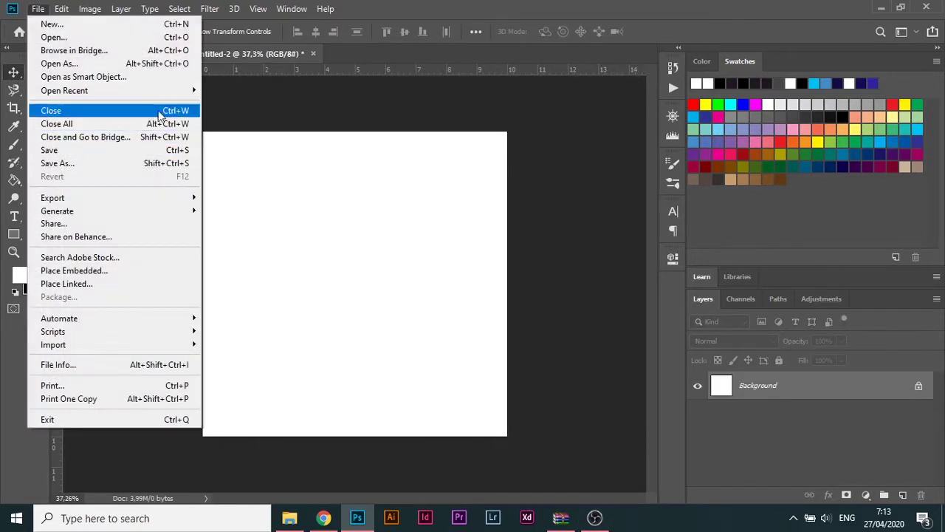
{"action": "left_click", "coordinate": [104, 269]}
{"action": "left_click", "coordinate": [187, 116]}
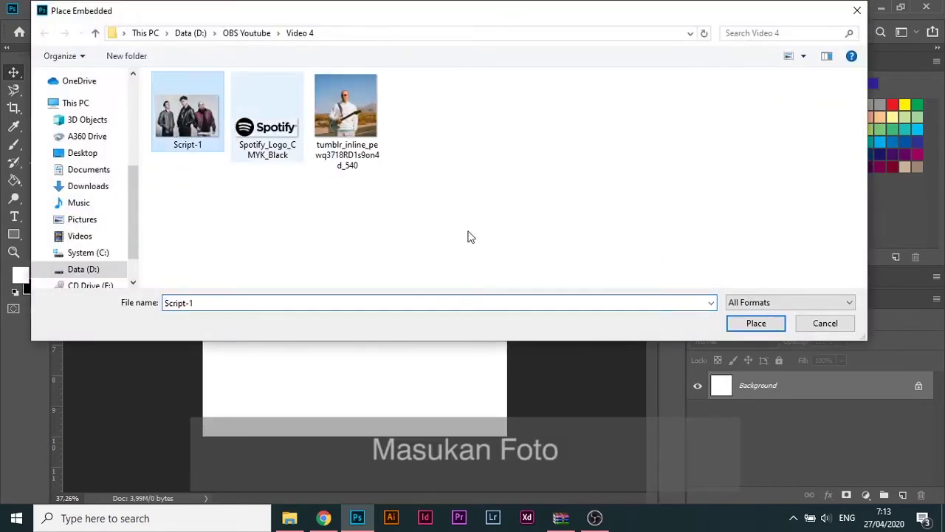
{"action": "left_click", "coordinate": [750, 325]}
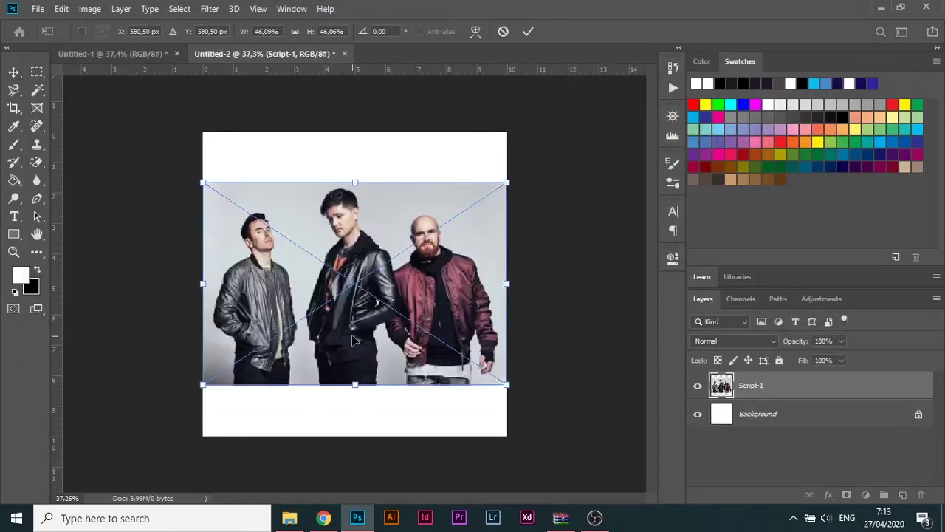
{"action": "key", "text": "Return"}
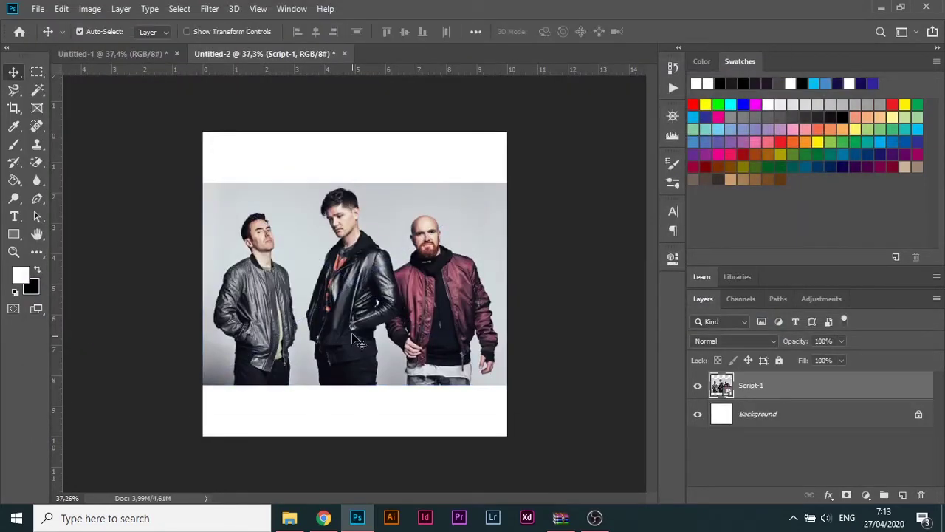
Rasterize the Script-1 photo and erase the gray backdrop around the three men with the Magic Eraser, including the upper gap beside the right man
{"action": "left_click", "coordinate": [46, 162]}
{"action": "left_click", "coordinate": [310, 247]}
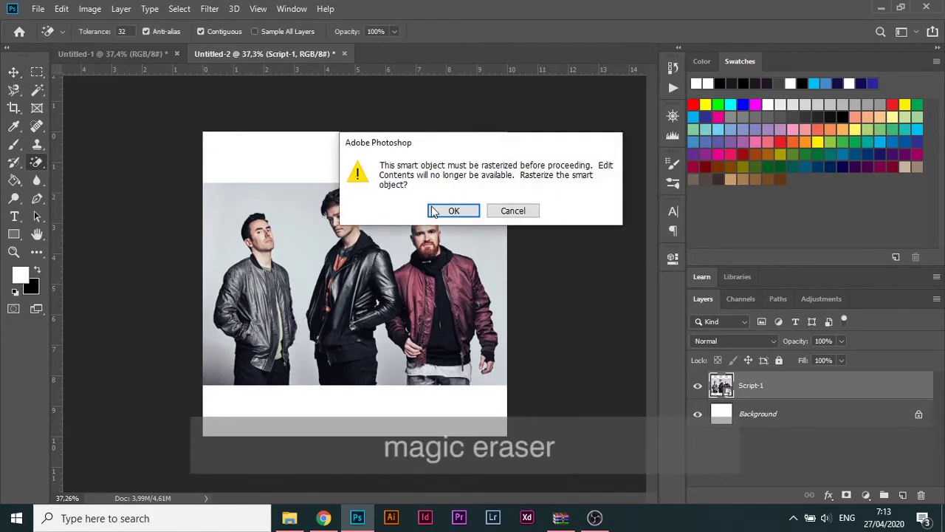
{"action": "left_click", "coordinate": [452, 211]}
{"action": "left_click", "coordinate": [304, 221]}
{"action": "key", "text": "ctrl+plus"}
{"action": "key", "text": "ctrl+plus"}
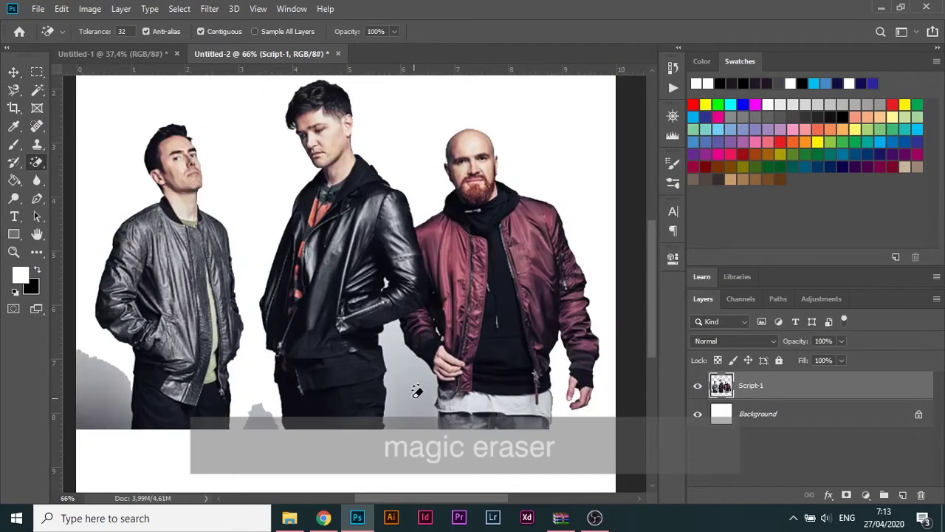
{"action": "left_click", "coordinate": [418, 391]}
{"action": "key", "text": "ctrl+z"}
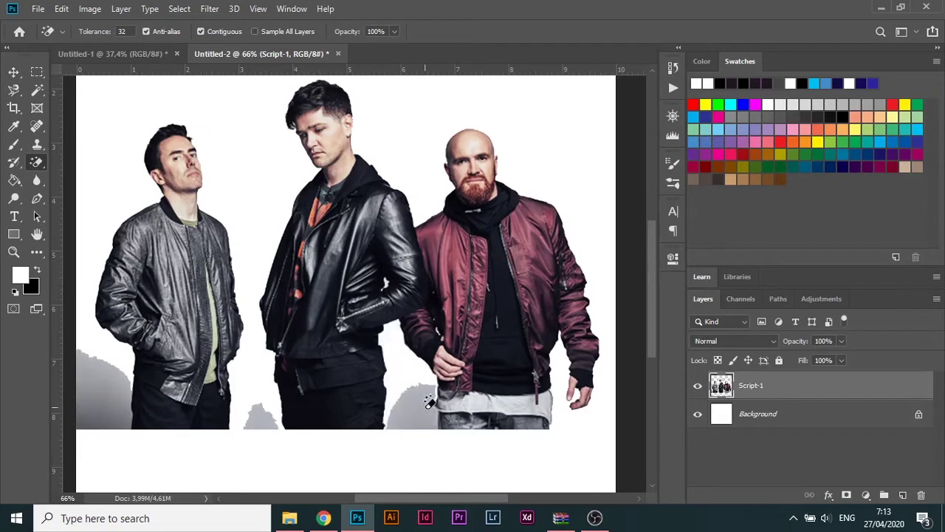
{"action": "left_click", "coordinate": [395, 319]}
Try to erase the leftover gray patch beside the right man's white shirt with the Magic Eraser, undoing each attempt
{"action": "left_click", "coordinate": [415, 398]}
{"action": "key", "text": "ctrl+z"}
{"action": "left_click", "coordinate": [402, 408]}
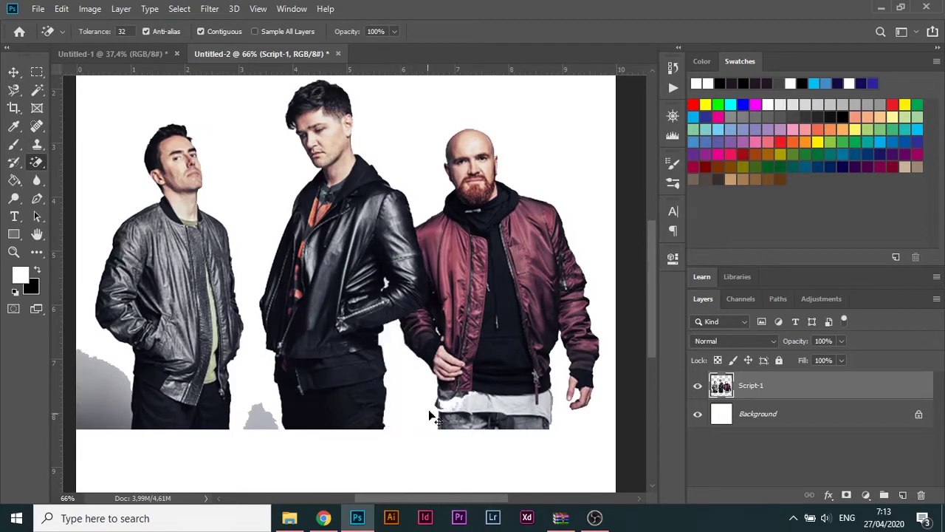
{"action": "key", "text": "ctrl+z"}
{"action": "left_click", "coordinate": [433, 390]}
{"action": "key", "text": "ctrl+z"}
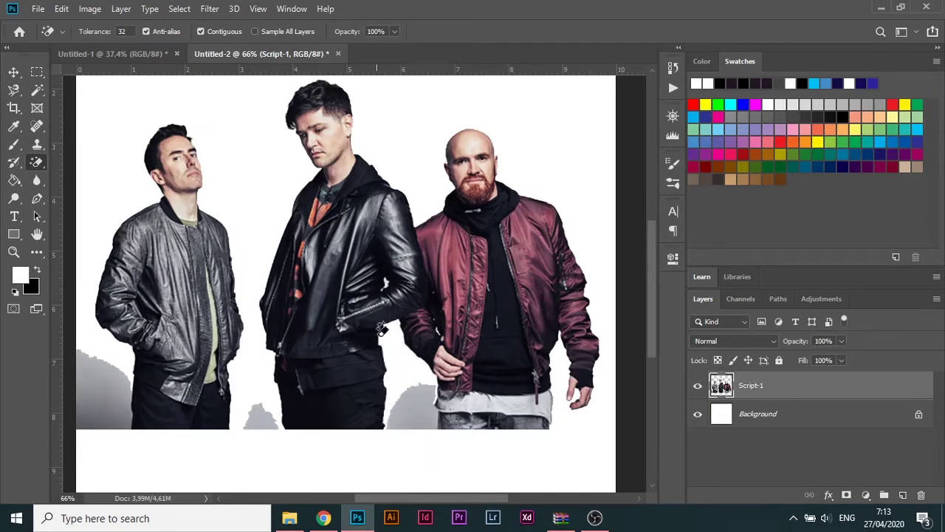
Erase the leftover gray patches on both sides of the left man's legs with the Magic Eraser
{"action": "left_click", "coordinate": [261, 402]}
{"action": "left_click", "coordinate": [136, 404]}
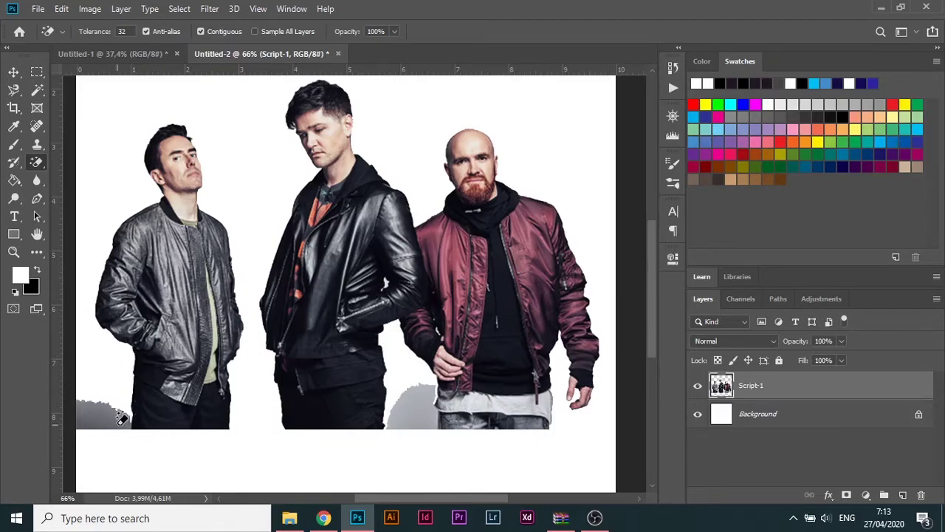
{"action": "left_click", "coordinate": [121, 417]}
Erase the remaining gray patch between the middle and right men using the regular Eraser with a hard round 39 px brush
{"action": "scroll", "coordinate": [455, 366], "scroll_direction": "up", "scroll_amount": 6}
{"action": "scroll", "coordinate": [394, 358], "scroll_direction": "down", "scroll_amount": 3}
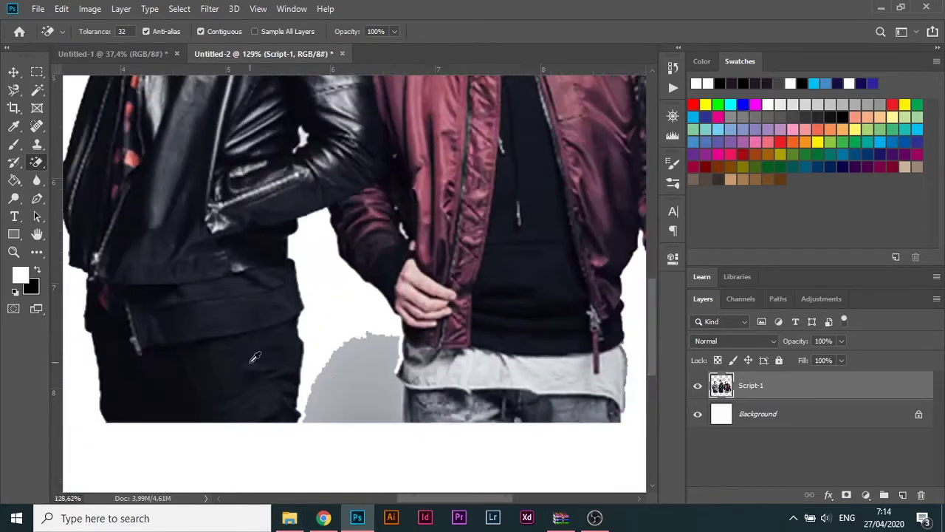
{"action": "scroll", "coordinate": [255, 357], "scroll_direction": "down", "scroll_amount": 2}
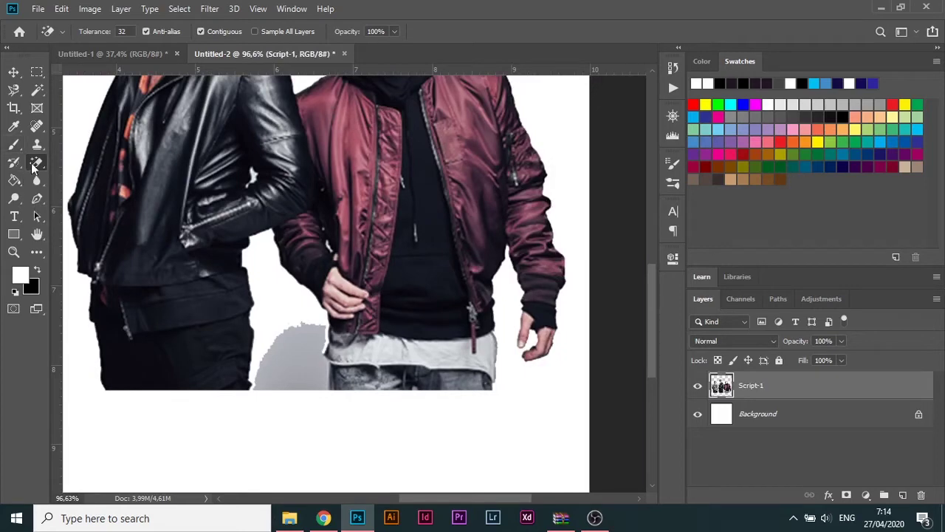
{"action": "right_click", "coordinate": [37, 161]}
{"action": "left_click", "coordinate": [88, 162]}
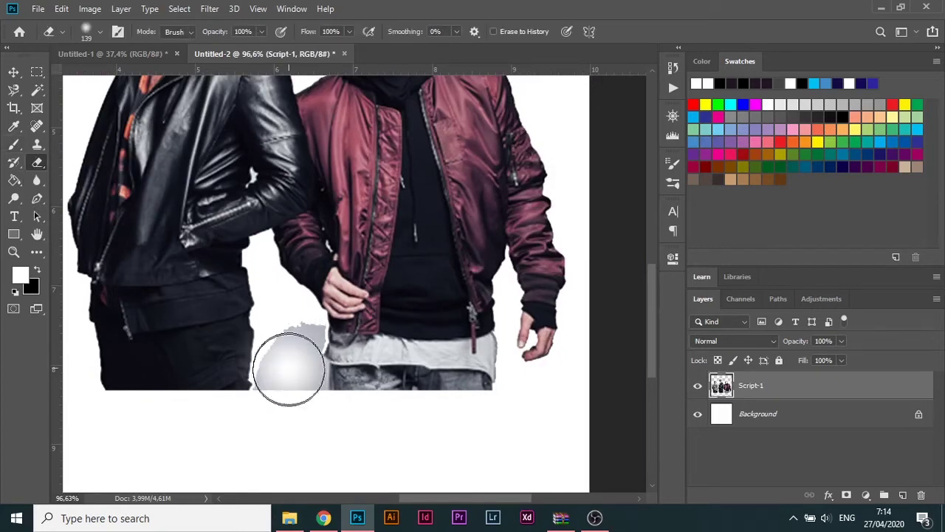
{"action": "left_click", "coordinate": [93, 34]}
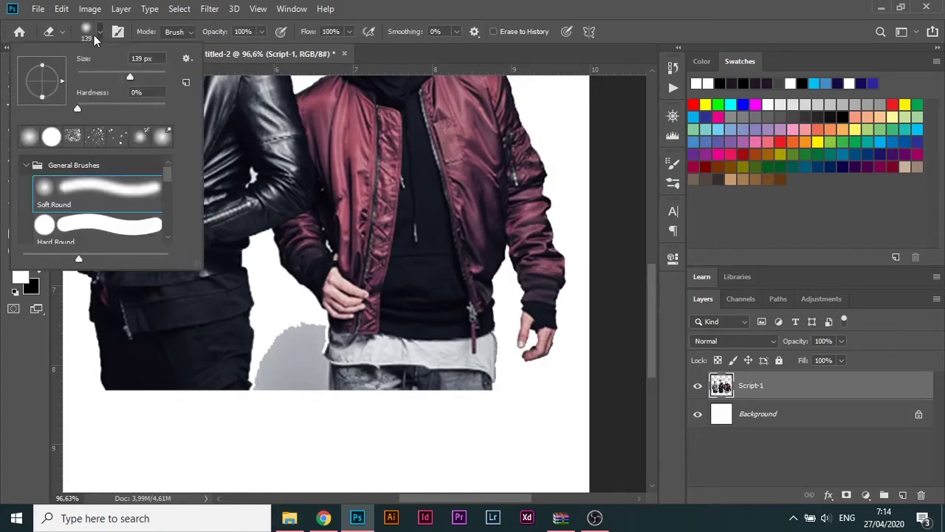
{"action": "left_click", "coordinate": [51, 136]}
{"action": "left_click", "coordinate": [278, 352]}
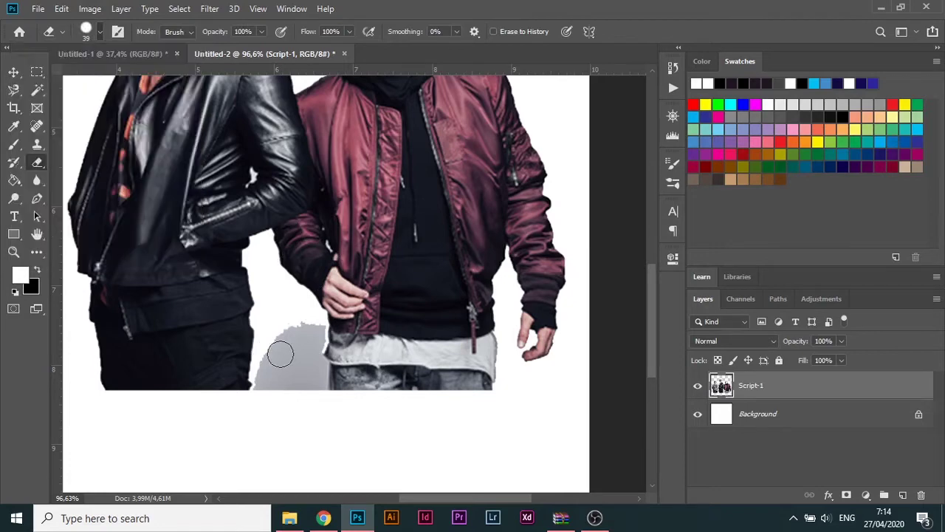
{"action": "mouse_move", "coordinate": [279, 352]}
{"action": "left_mouse_down"}
{"action": "mouse_move", "coordinate": [289, 320]}
{"action": "mouse_move", "coordinate": [309, 326]}
{"action": "mouse_move", "coordinate": [303, 387]}
{"action": "mouse_move", "coordinate": [308, 363]}
{"action": "mouse_move", "coordinate": [310, 387]}
{"action": "mouse_move", "coordinate": [321, 387]}
{"action": "mouse_move", "coordinate": [312, 384]}
{"action": "mouse_move", "coordinate": [317, 428]}
{"action": "mouse_move", "coordinate": [272, 412]}
{"action": "mouse_move", "coordinate": [243, 381]}
{"action": "mouse_move", "coordinate": [227, 430]}
{"action": "left_mouse_up"}
{"action": "scroll", "coordinate": [312, 333], "scroll_direction": "up", "scroll_amount": 3}
{"action": "scroll", "coordinate": [228, 430], "scroll_direction": "down", "scroll_amount": 8}
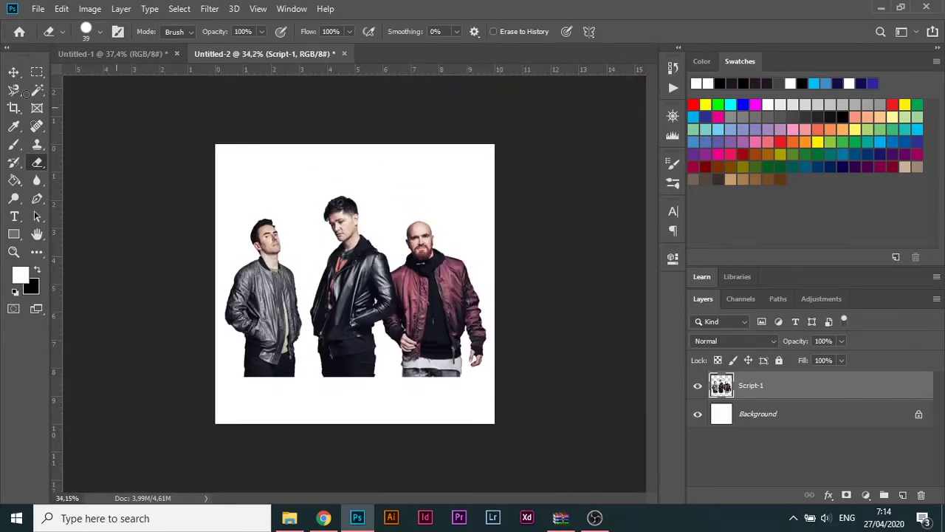
Duplicate the cut-out Script-1 layer within the same document
{"action": "left_click", "coordinate": [13, 72]}
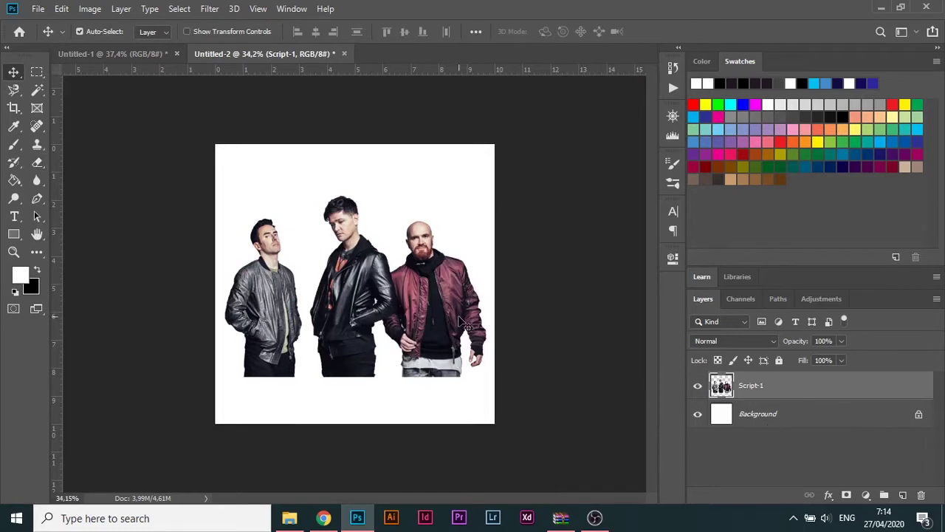
{"action": "right_click", "coordinate": [816, 394]}
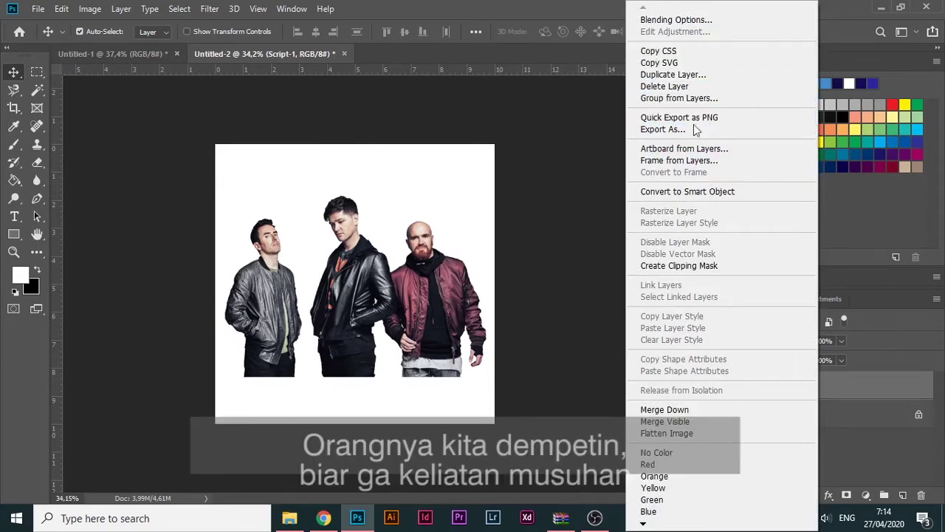
{"action": "key", "text": "Escape"}
{"action": "right_click", "coordinate": [782, 399]}
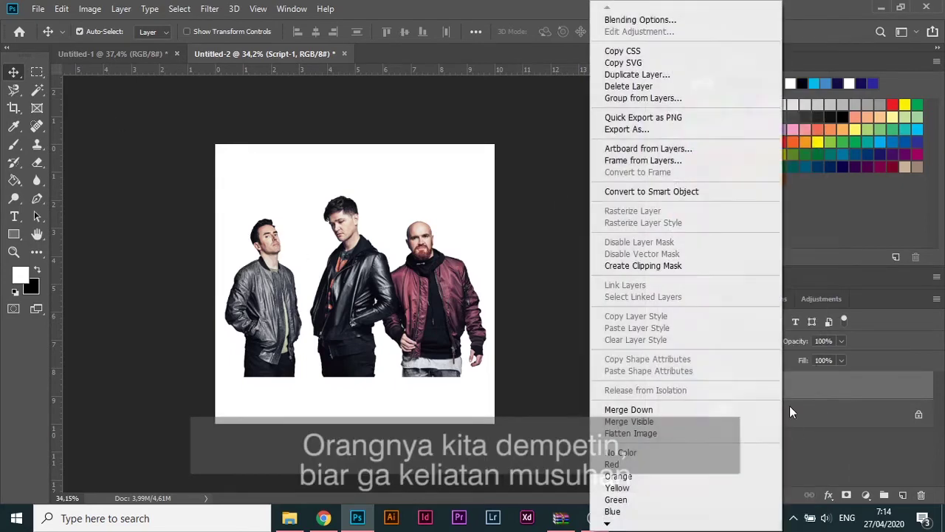
{"action": "left_click", "coordinate": [650, 74]}
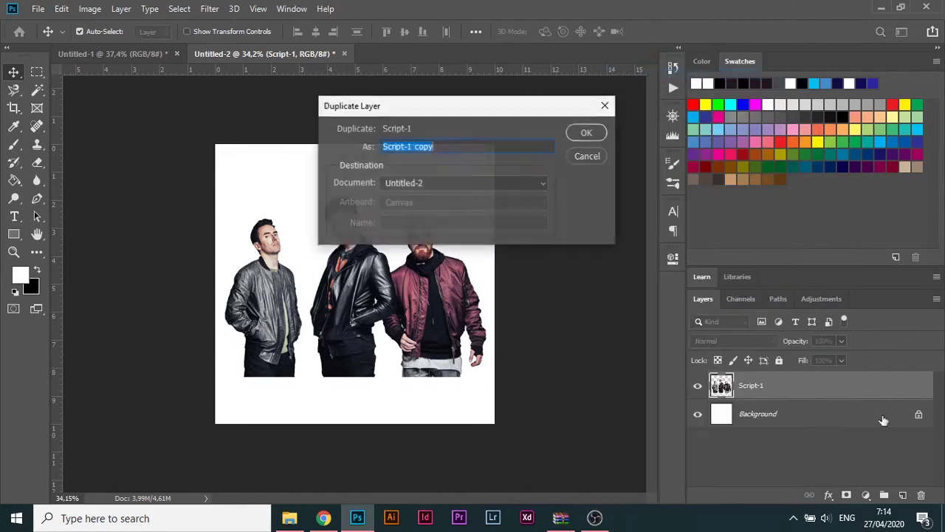
{"action": "left_click", "coordinate": [587, 131]}
Mask the duplicated layer with a rectangular selection so only the left man shows
{"action": "left_click", "coordinate": [37, 72]}
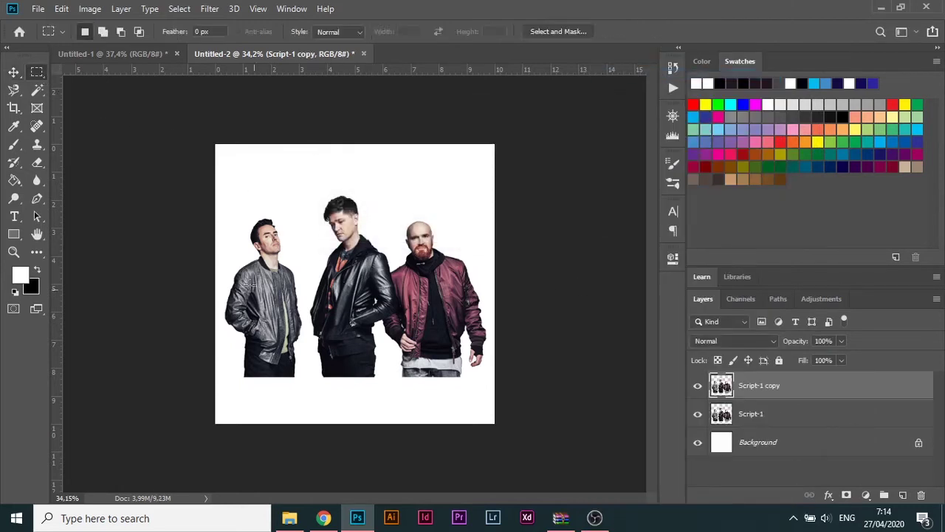
{"action": "left_click_drag", "start_coordinate": [218, 164], "coordinate": [308, 401]}
{"action": "left_click", "coordinate": [846, 495]}
Mask the original Script-1 layer with a rectangular selection around the middle and right men
{"action": "left_click", "coordinate": [776, 415]}
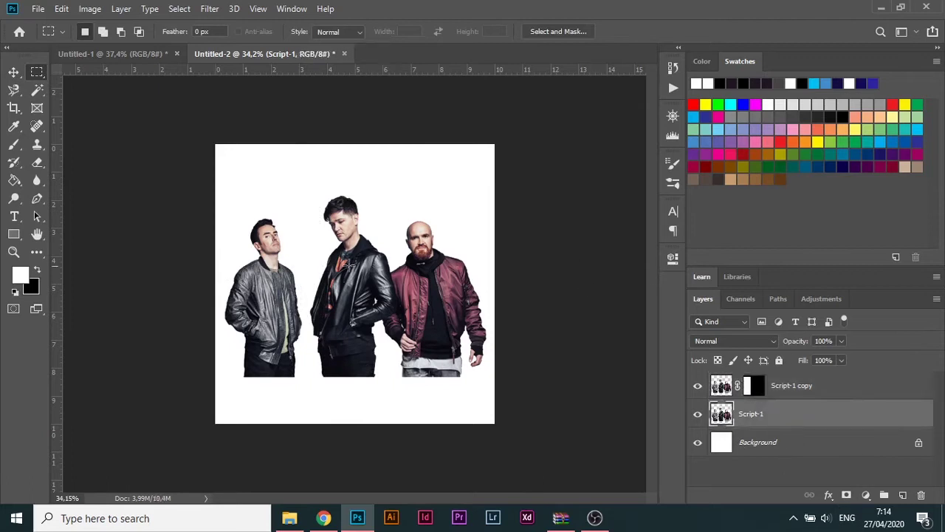
{"action": "left_click_drag", "start_coordinate": [310, 160], "coordinate": [542, 428]}
{"action": "left_click", "coordinate": [846, 495]}
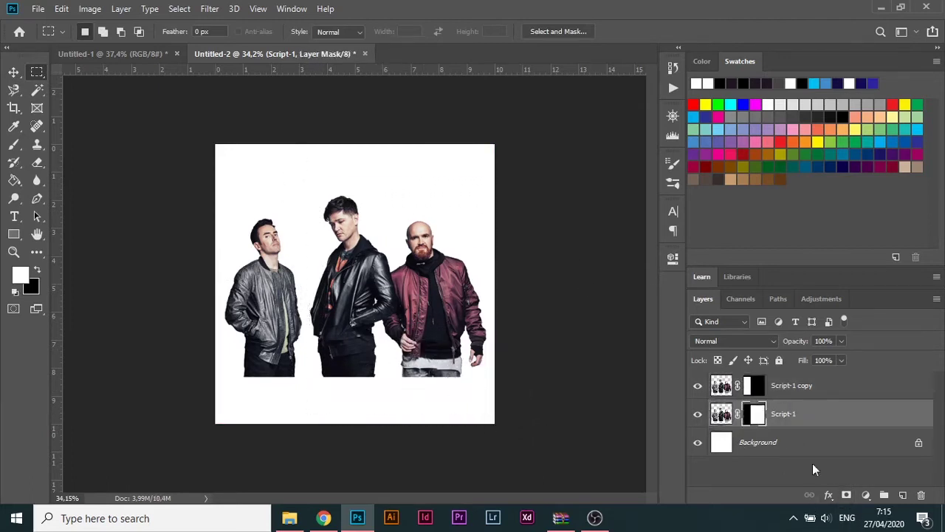
Convert the masked Script-1 layer and its masked copy into separate smart objects
{"action": "right_click", "coordinate": [808, 423]}
{"action": "left_click", "coordinate": [708, 192]}
{"action": "right_click", "coordinate": [782, 387]}
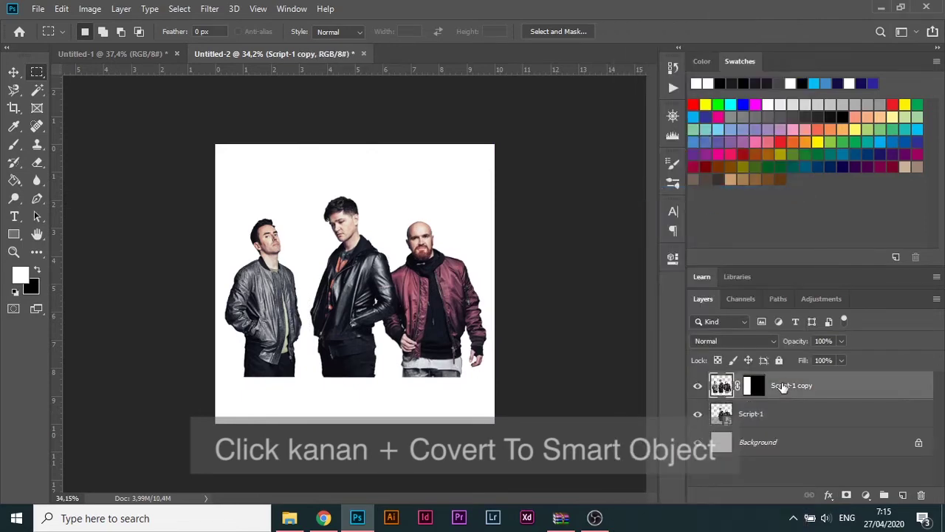
{"action": "left_click", "coordinate": [716, 192]}
Place the left man's layer beneath Script-1 and shift him closer to the middle man so they slightly overlap
{"action": "left_click_drag", "start_coordinate": [791, 391], "coordinate": [793, 420]}
{"action": "left_click", "coordinate": [14, 71]}
{"action": "left_click_drag", "start_coordinate": [269, 301], "coordinate": [296, 304]}
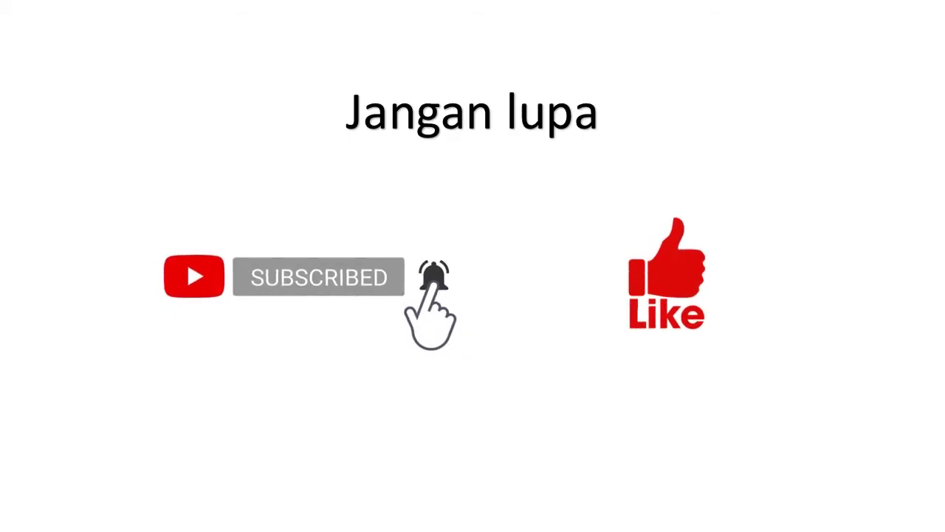
Enlarge both photo layers together until the men span the canvas width and reach its lower edge, and convert them into one smart object
{"action": "key", "text": "ctrl+t"}
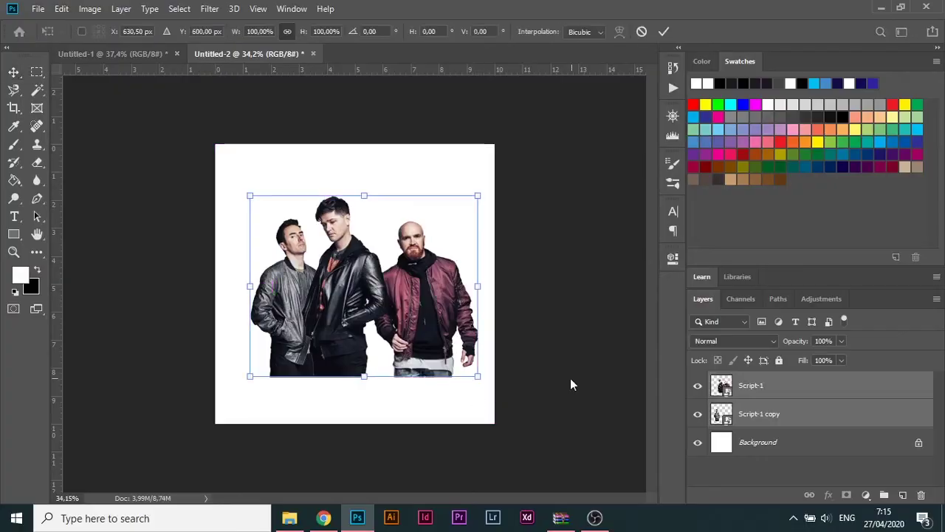
{"action": "left_click_drag", "start_coordinate": [480, 384], "coordinate": [471, 422]}
{"action": "key", "text": "Return"}
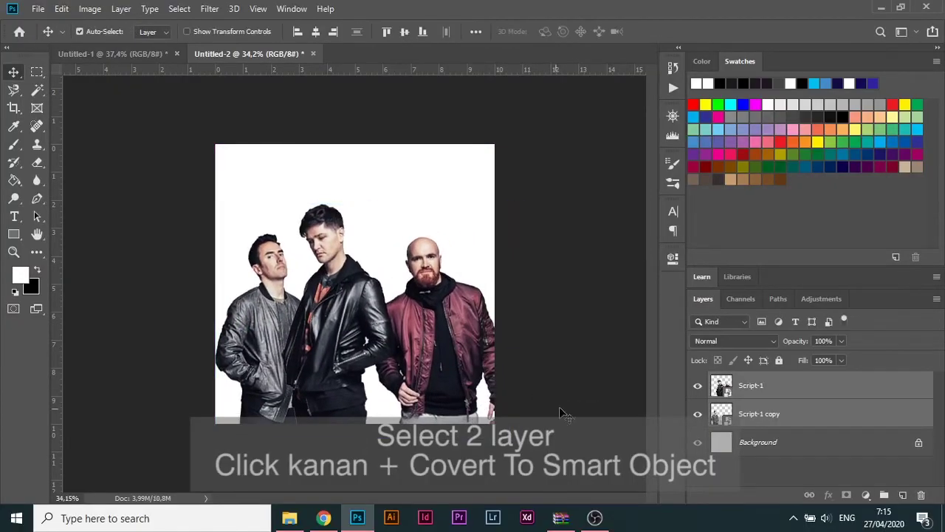
{"action": "right_click", "coordinate": [827, 387]}
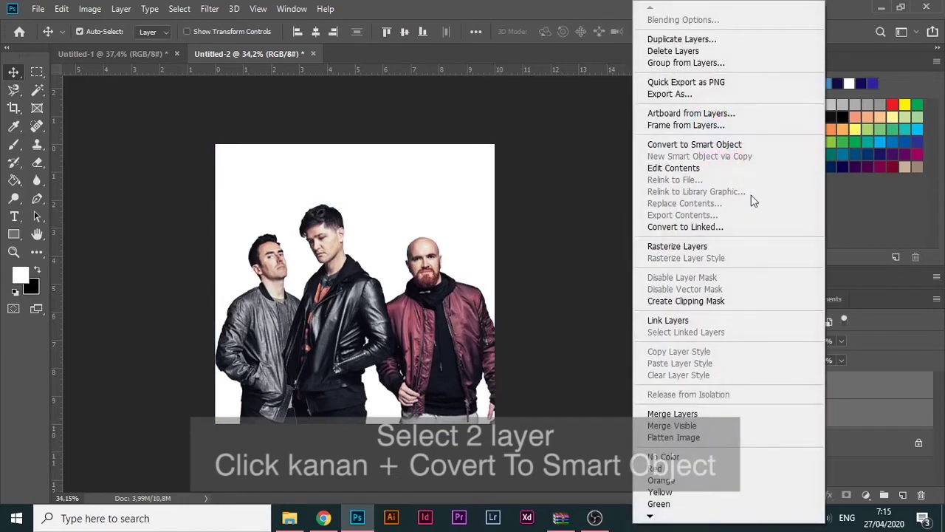
{"action": "left_click", "coordinate": [726, 145]}
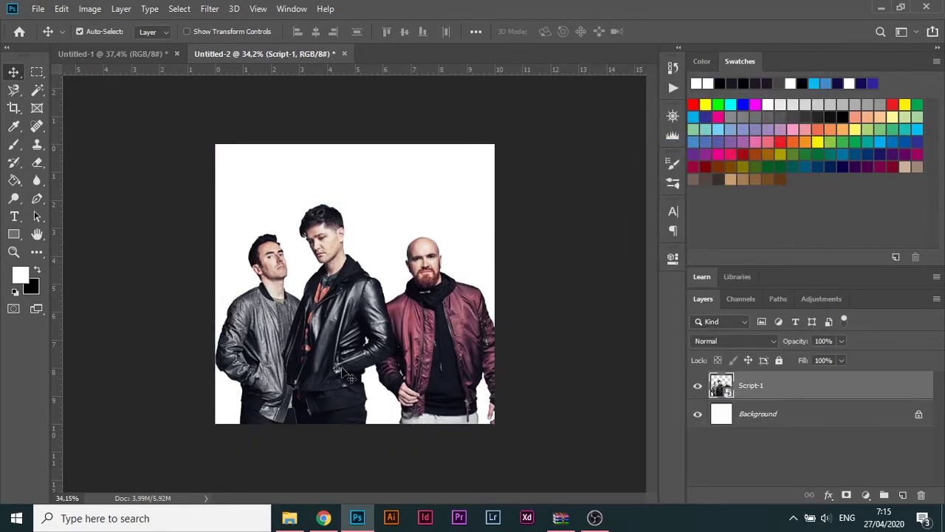
Add a Gradient Map adjustment layer above the combined Script-1 layer and open its gradient for editing
{"action": "left_click", "coordinate": [866, 495]}
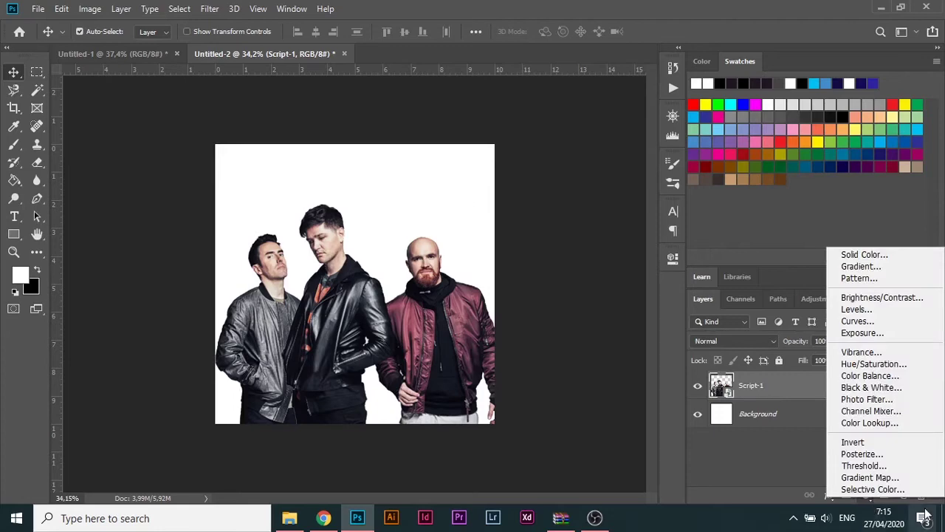
{"action": "left_click", "coordinate": [870, 477]}
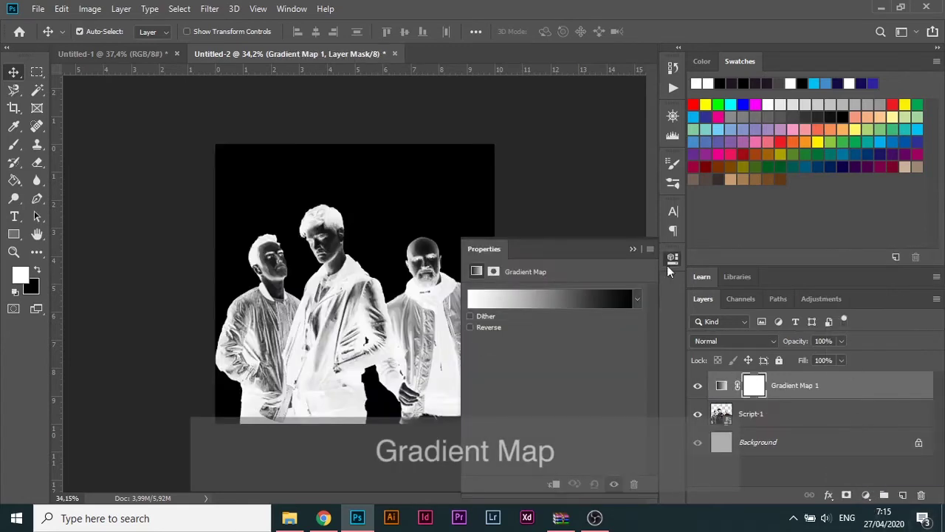
{"action": "left_click", "coordinate": [474, 302]}
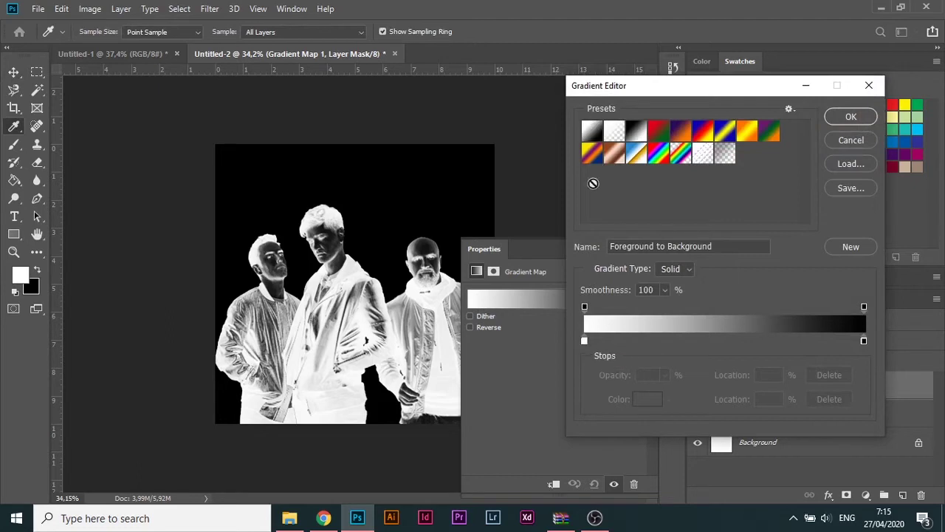
Set the gradient's starting color stop to a pale teal
{"action": "left_click", "coordinate": [584, 341]}
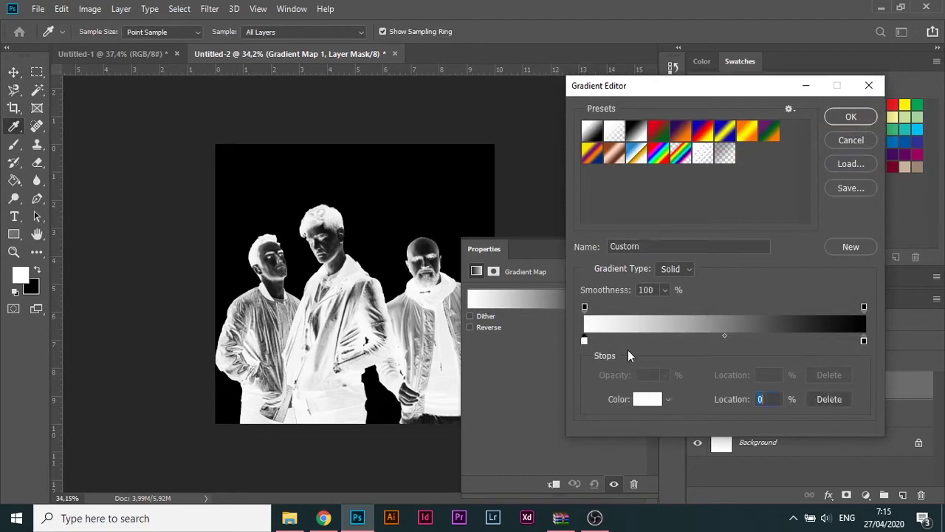
{"action": "double_click", "coordinate": [585, 343]}
{"action": "left_click", "coordinate": [584, 342]}
{"action": "left_click", "coordinate": [745, 350]}
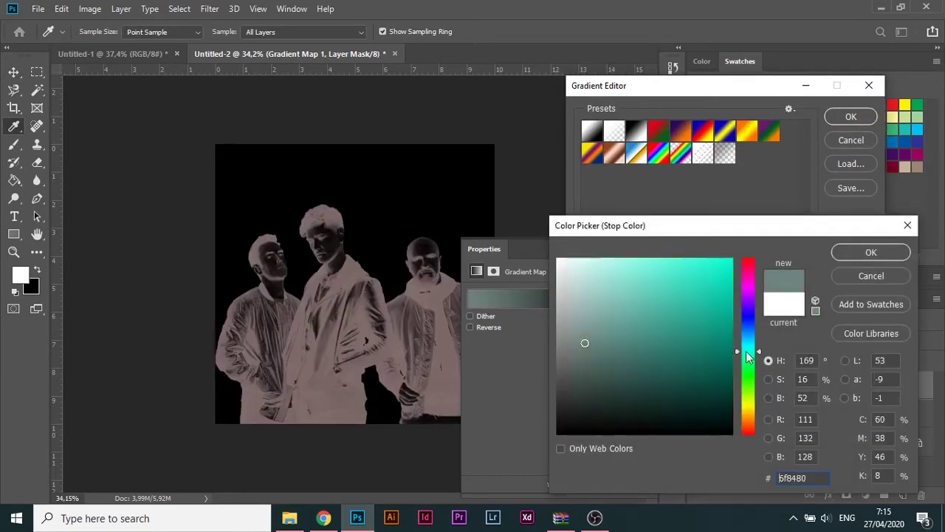
{"action": "mouse_move", "coordinate": [691, 308]}
{"action": "left_mouse_down"}
{"action": "mouse_move", "coordinate": [694, 273]}
{"action": "mouse_move", "coordinate": [667, 324]}
{"action": "mouse_move", "coordinate": [605, 304]}
{"action": "mouse_move", "coordinate": [602, 344]}
{"action": "left_mouse_up"}
{"action": "left_click", "coordinate": [580, 273]}
{"action": "left_click", "coordinate": [858, 255]}
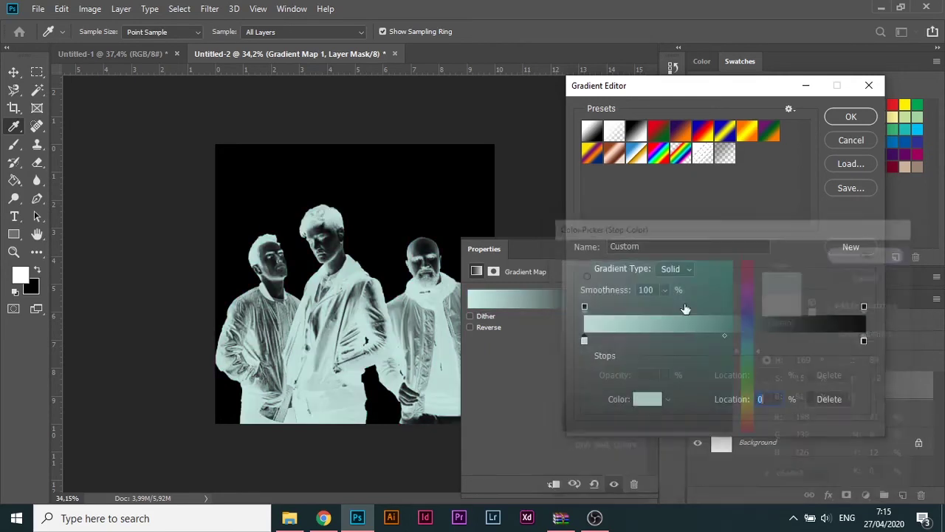
Set the gradient's ending color stop to bright teal #20c5ac
{"action": "double_click", "coordinate": [864, 342]}
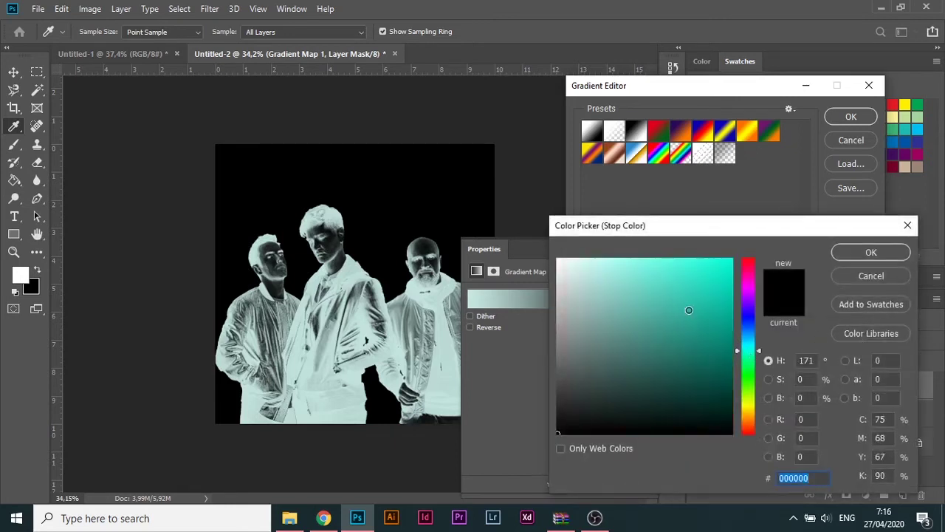
{"action": "mouse_move", "coordinate": [688, 311]}
{"action": "left_mouse_down"}
{"action": "mouse_move", "coordinate": [681, 287]}
{"action": "mouse_move", "coordinate": [694, 310]}
{"action": "mouse_move", "coordinate": [714, 272]}
{"action": "mouse_move", "coordinate": [705, 297]}
{"action": "left_mouse_up"}
{"action": "left_click", "coordinate": [693, 303]}
{"action": "left_click", "coordinate": [701, 294]}
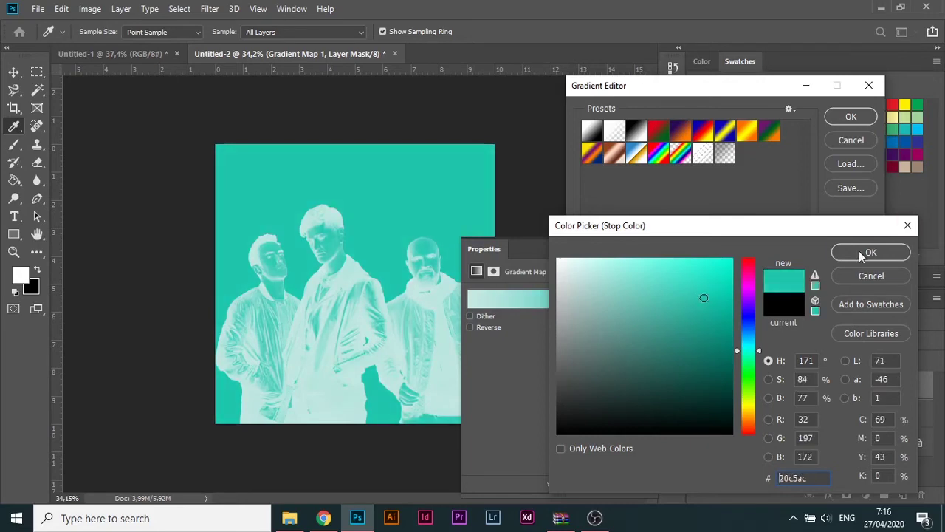
{"action": "left_click", "coordinate": [866, 253]}
Change the gradient map's starting color stop to near-black #070e0d and accept the gradient
{"action": "double_click", "coordinate": [584, 340]}
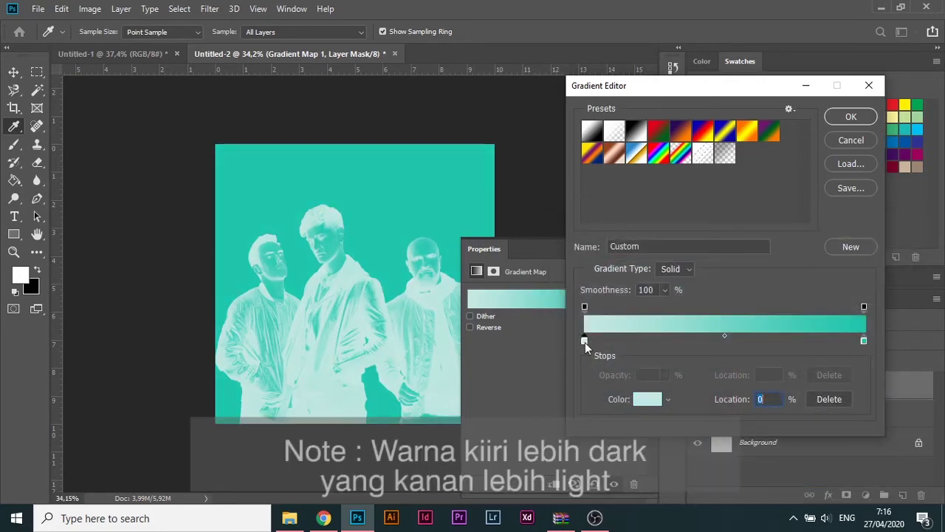
{"action": "left_click", "coordinate": [685, 398]}
{"action": "left_click", "coordinate": [658, 416]}
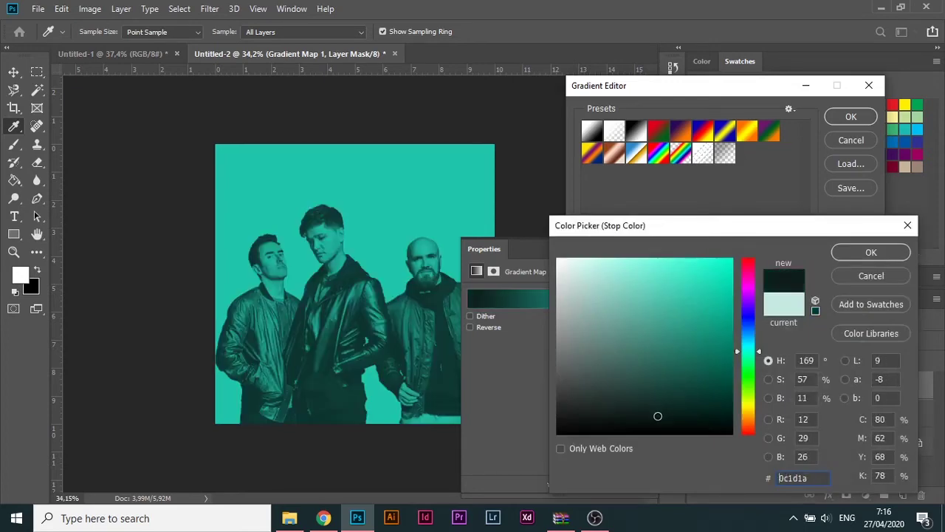
{"action": "left_click", "coordinate": [640, 424]}
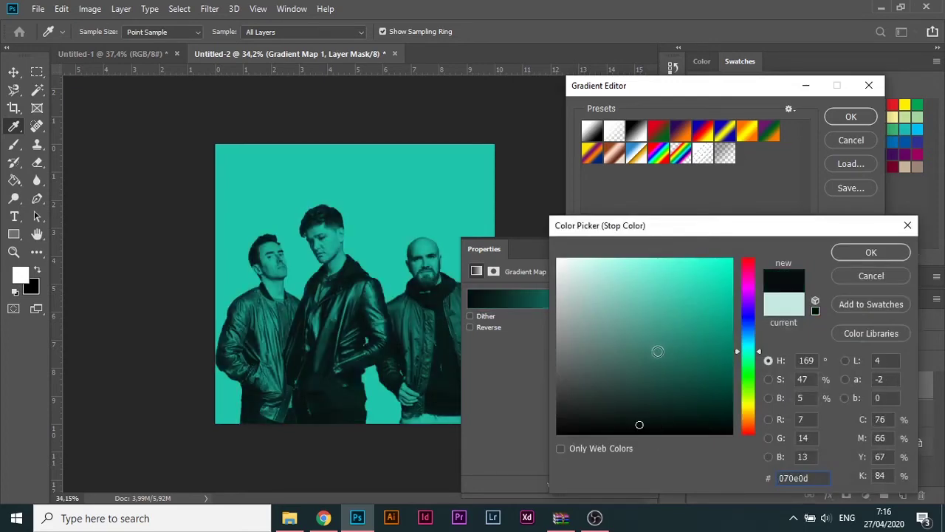
{"action": "left_click", "coordinate": [851, 252]}
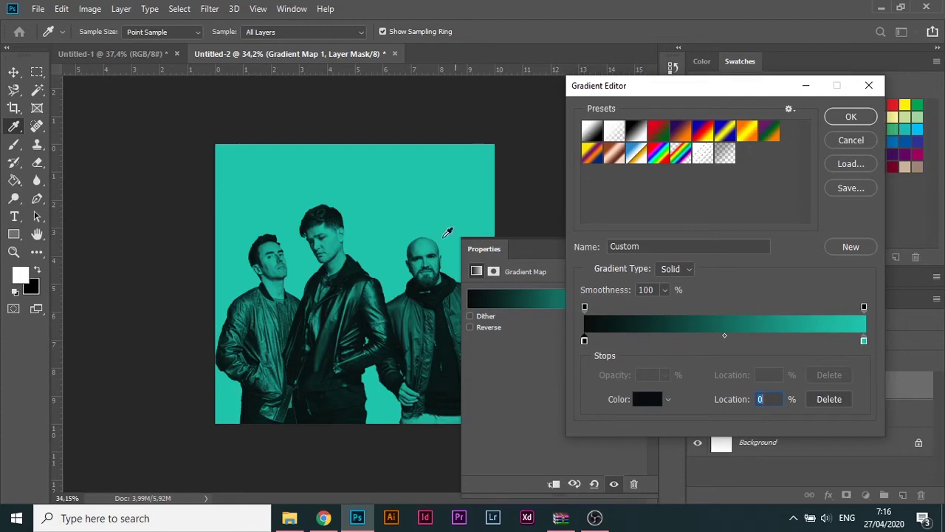
{"action": "left_click", "coordinate": [851, 117]}
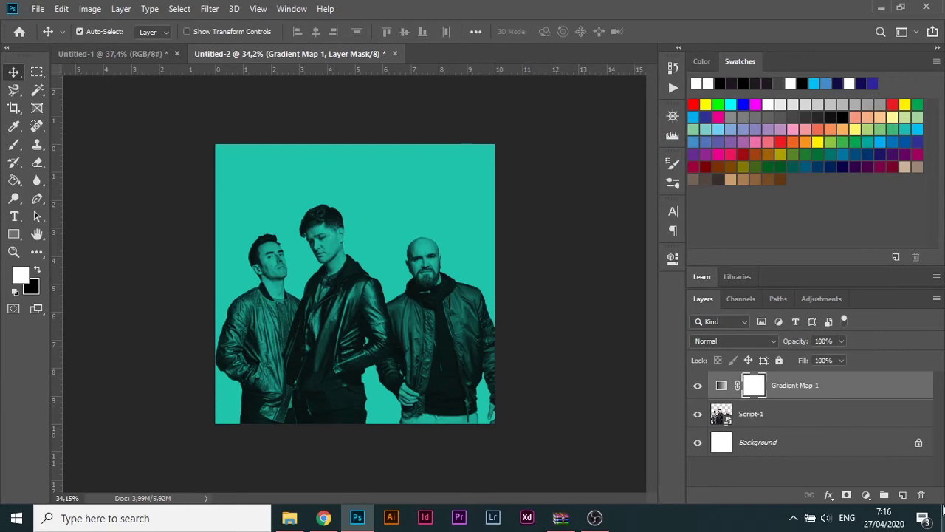
Add a linear Gradient Fill layer above the gradient map, fading from black #000000 to transparent, and set its opacity to 79%
{"action": "left_click", "coordinate": [866, 495]}
{"action": "left_click", "coordinate": [873, 264]}
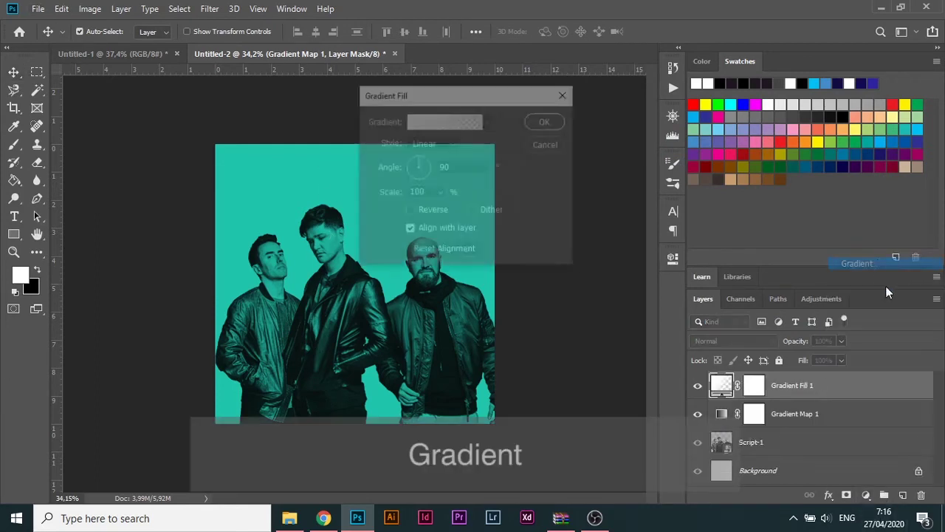
{"action": "left_click", "coordinate": [447, 122]}
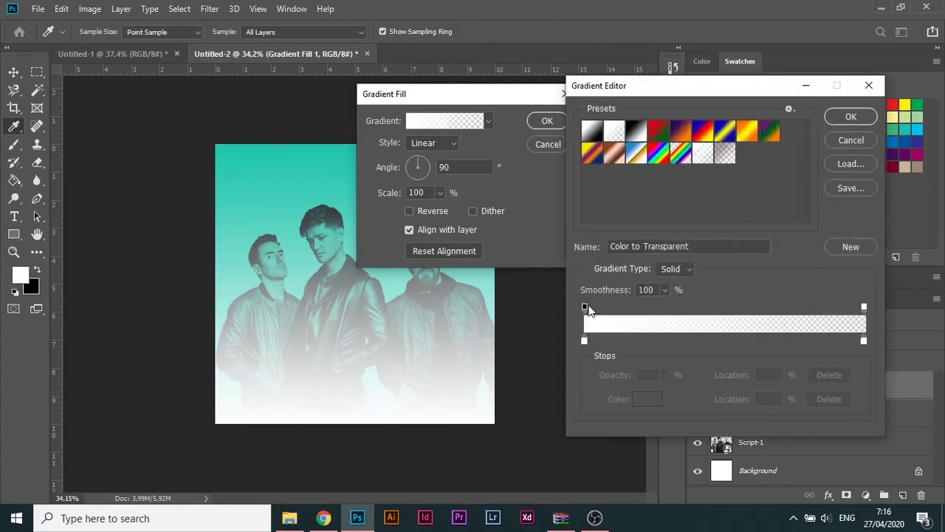
{"action": "double_click", "coordinate": [584, 342]}
{"action": "left_click_drag", "start_coordinate": [583, 342], "coordinate": [570, 450]}
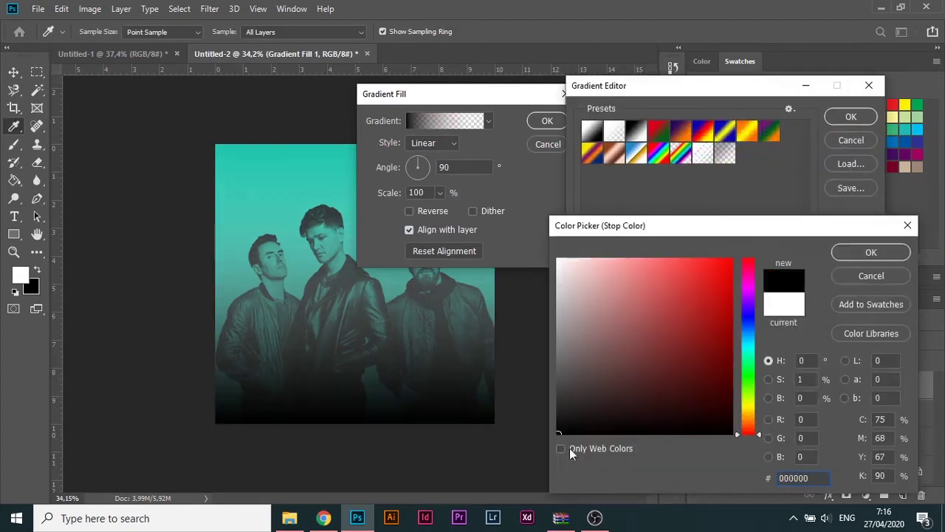
{"action": "left_click", "coordinate": [855, 252]}
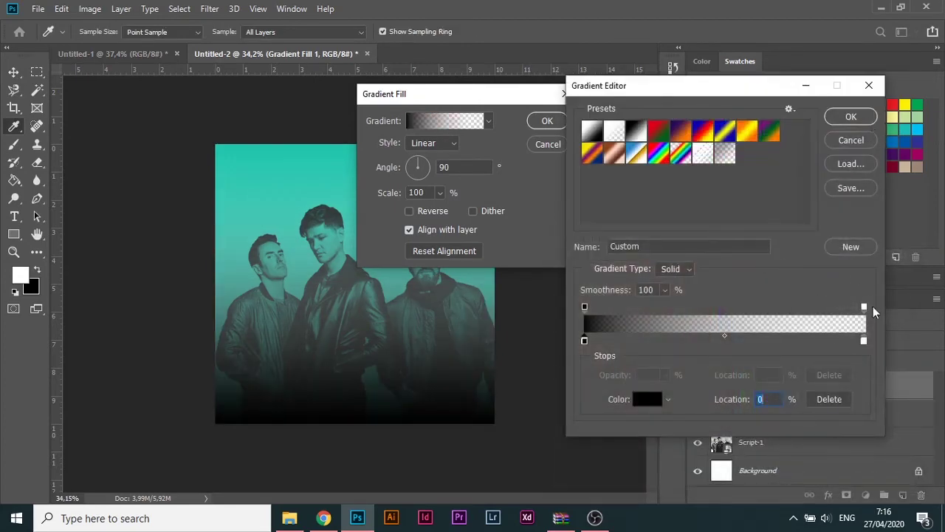
{"action": "left_click", "coordinate": [851, 116]}
{"action": "left_click", "coordinate": [547, 121]}
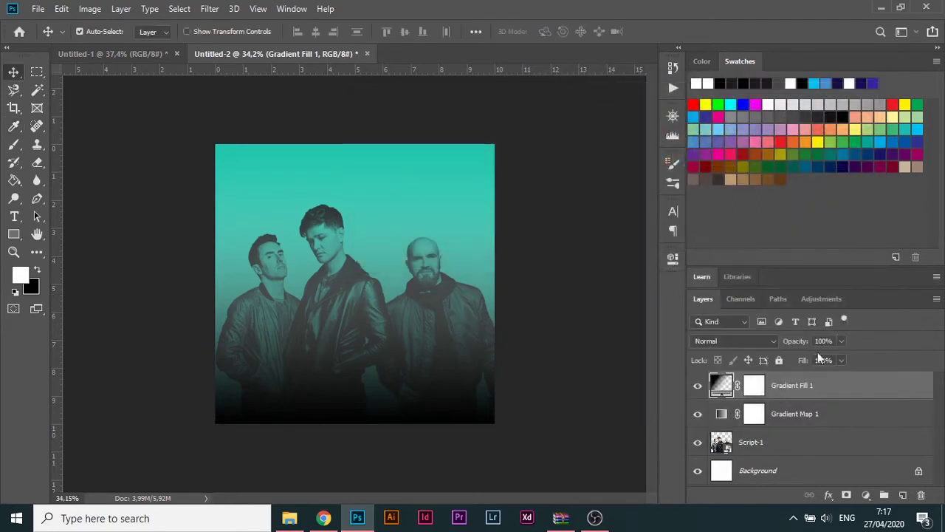
{"action": "left_click_drag", "start_coordinate": [800, 347], "coordinate": [784, 346]}
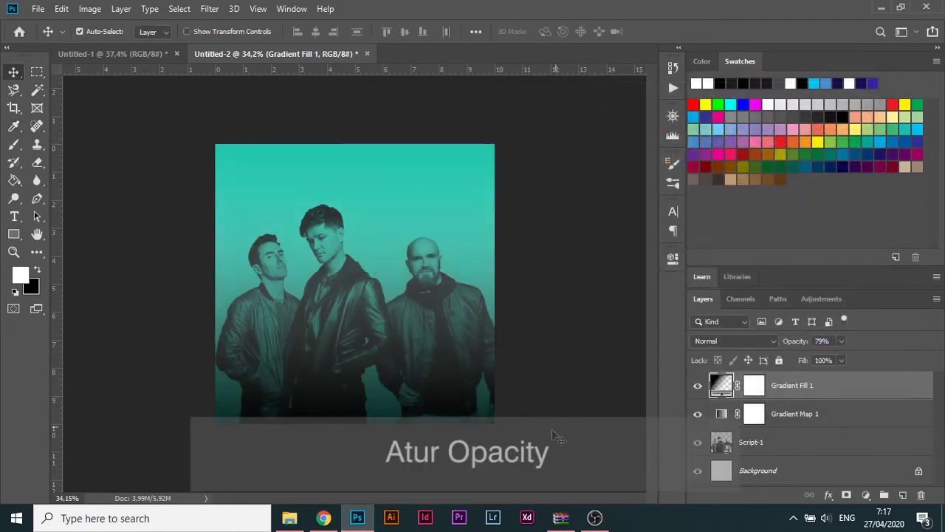
Place the Spotify_Logo_CMYK_Black file as an embedded image and scale it down into the canvas's upper-left corner
{"action": "left_click", "coordinate": [36, 9]}
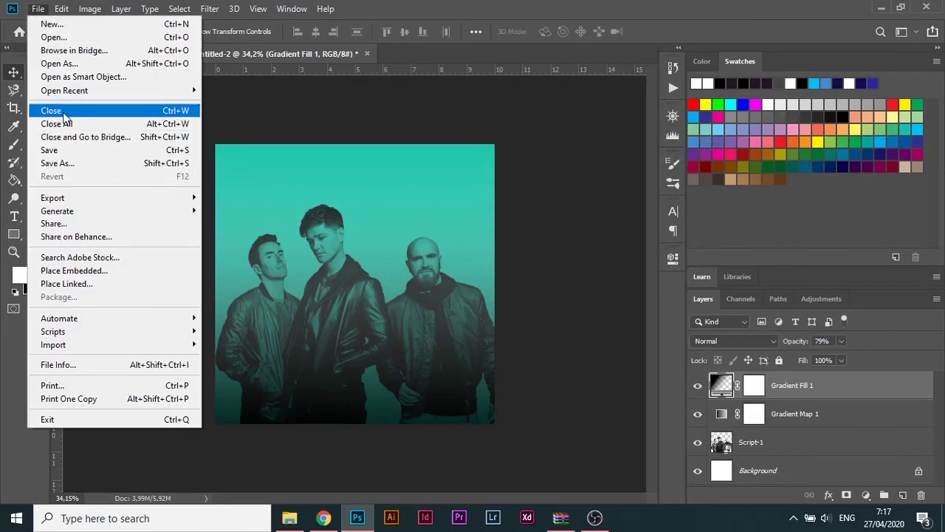
{"action": "left_click", "coordinate": [74, 270]}
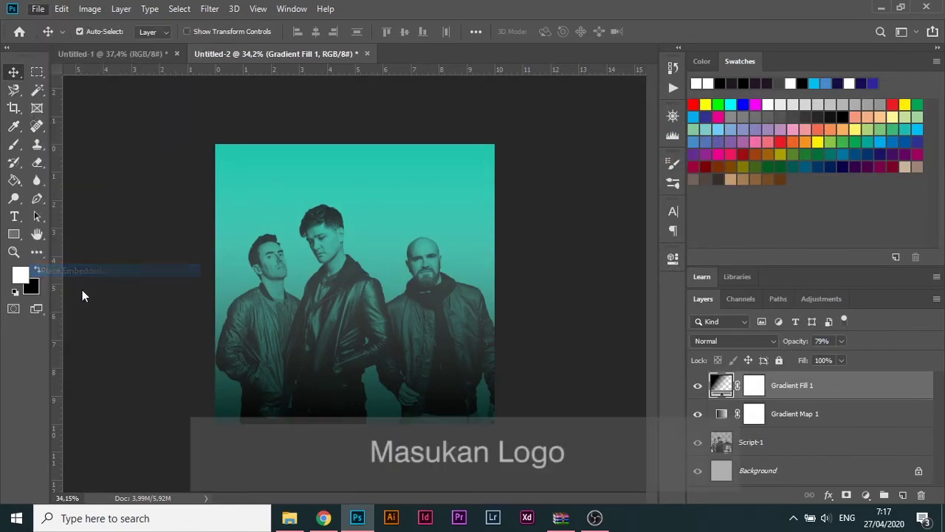
{"action": "left_click", "coordinate": [267, 118]}
{"action": "left_click", "coordinate": [756, 323]}
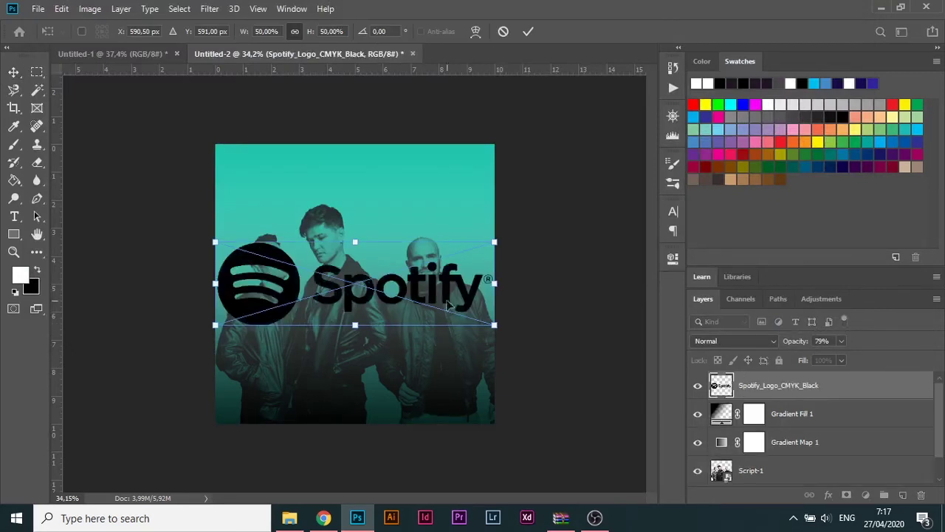
{"action": "left_click_drag", "start_coordinate": [494, 326], "coordinate": [282, 172]}
{"action": "key", "text": "Return"}
Draw a white rectangle about 390 x 162 px over the Spotify logo and clip it to the logo layer
{"action": "left_click", "coordinate": [13, 233]}
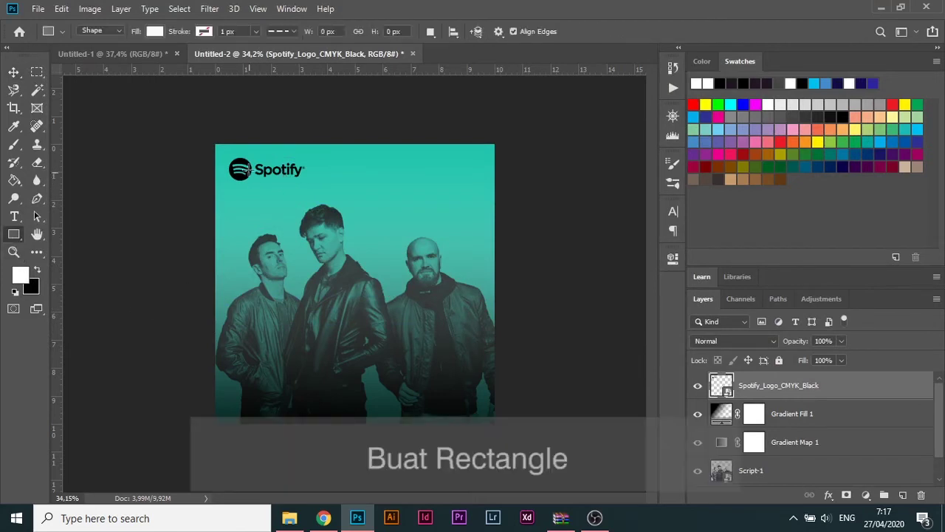
{"action": "left_click_drag", "start_coordinate": [228, 147], "coordinate": [320, 186]}
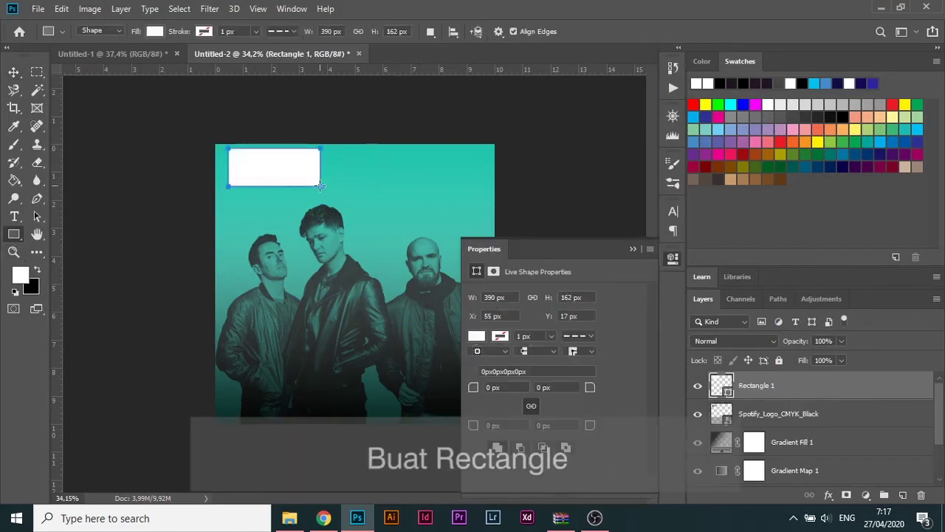
{"action": "left_click", "coordinate": [632, 249]}
{"action": "right_click", "coordinate": [765, 385]}
{"action": "left_click", "coordinate": [654, 265]}
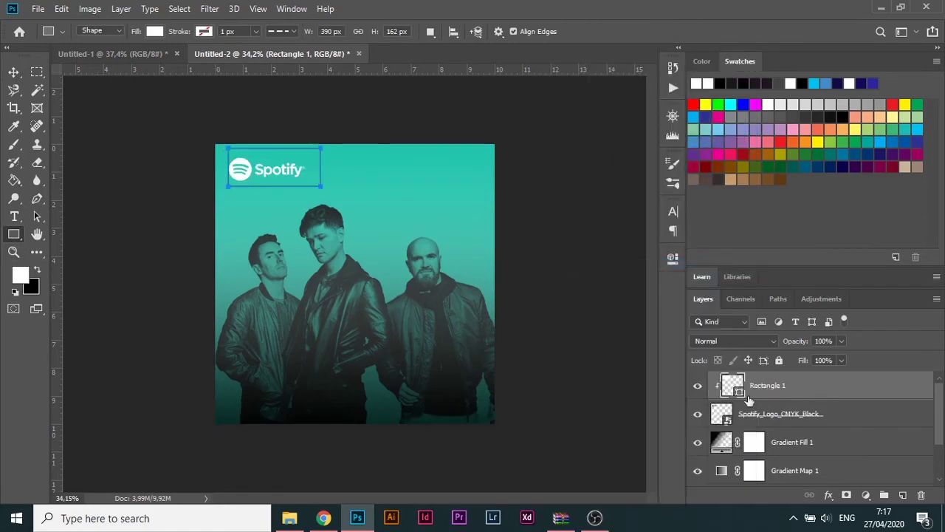
Combine the clipped rectangle and the Spotify logo layer into one smart object
{"action": "left_click", "coordinate": [780, 416], "text": "shift"}
{"action": "right_click", "coordinate": [781, 417]}
{"action": "left_click", "coordinate": [613, 145]}
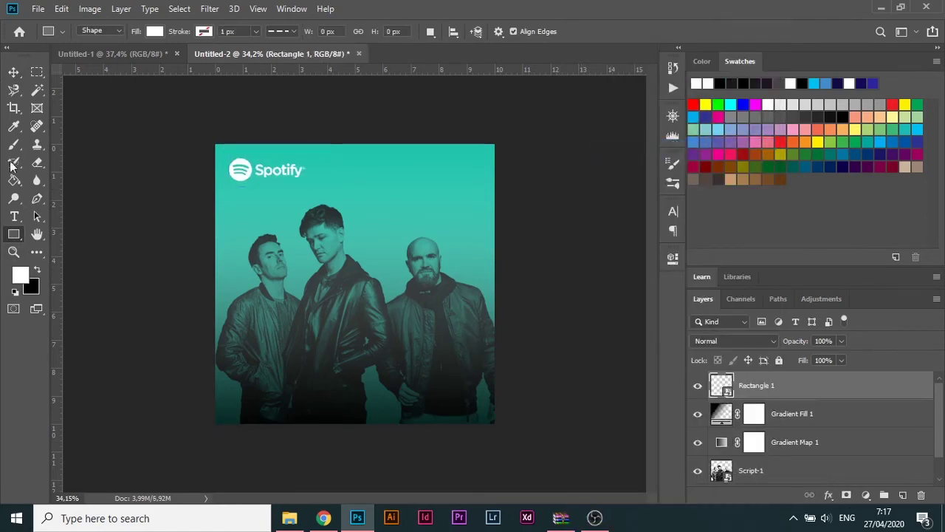
{"action": "left_click", "coordinate": [14, 71]}
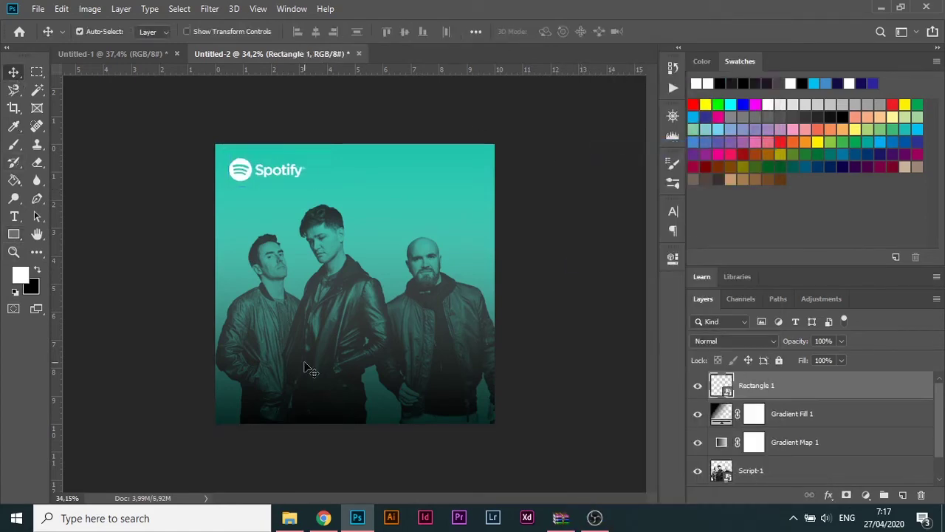
Add the white title text "The Man Who Can't Be Move" in Myriad Pro Bold, 15 pt
{"action": "left_click", "coordinate": [13, 217]}
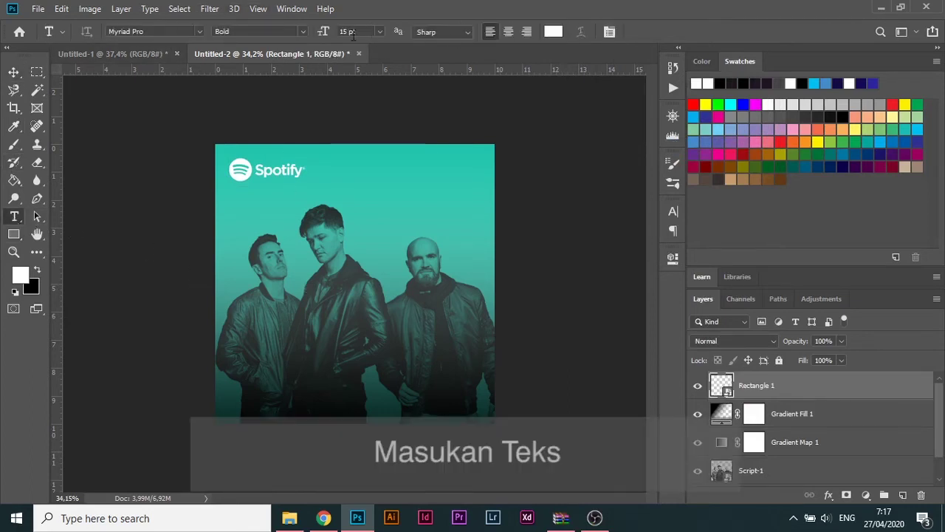
{"action": "left_click", "coordinate": [262, 285]}
{"action": "type", "text": "The"}
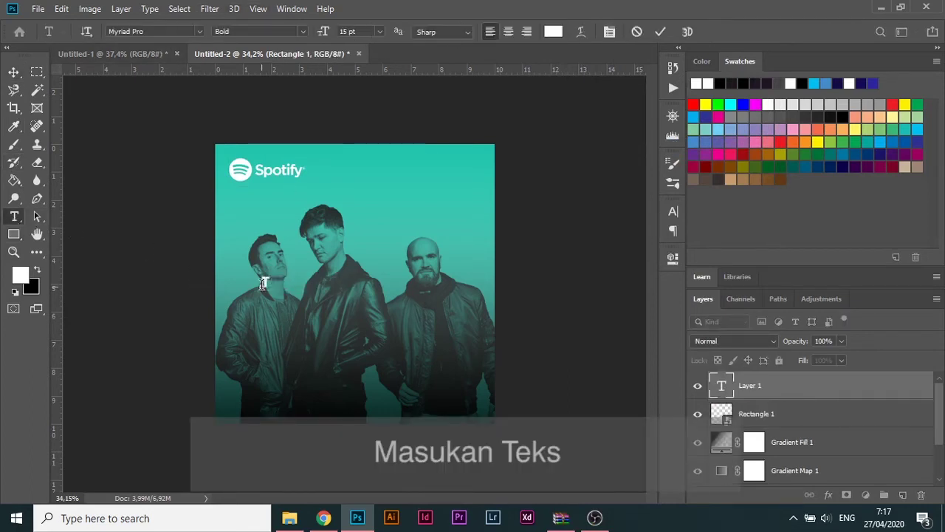
{"action": "type", "text": " Man"}
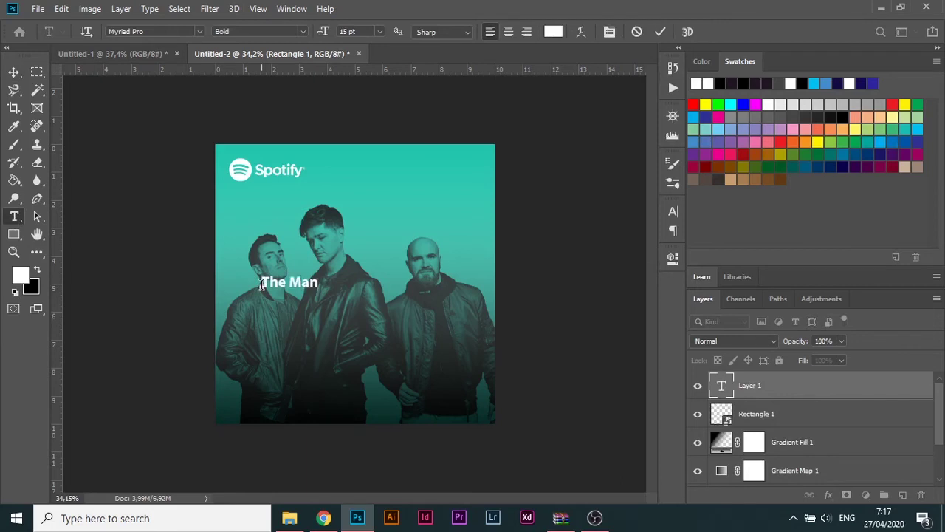
{"action": "type", "text": " Who Can't Be Move"}
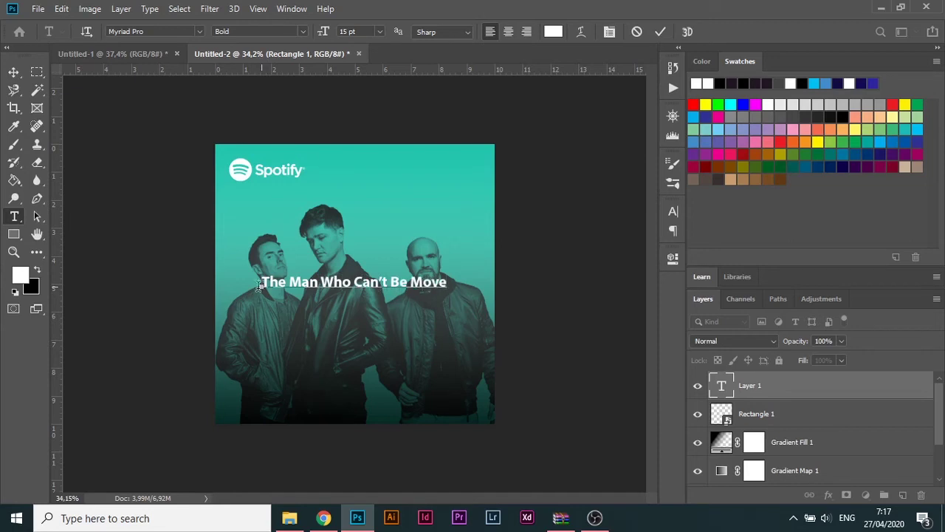
{"action": "key", "text": "ctrl+Return"}
Move the title down across the men's lower torsos and enlarge it slightly, centered on the canvas
{"action": "left_click_drag", "start_coordinate": [364, 288], "coordinate": [391, 359]}
{"action": "key", "text": "ctrl+t"}
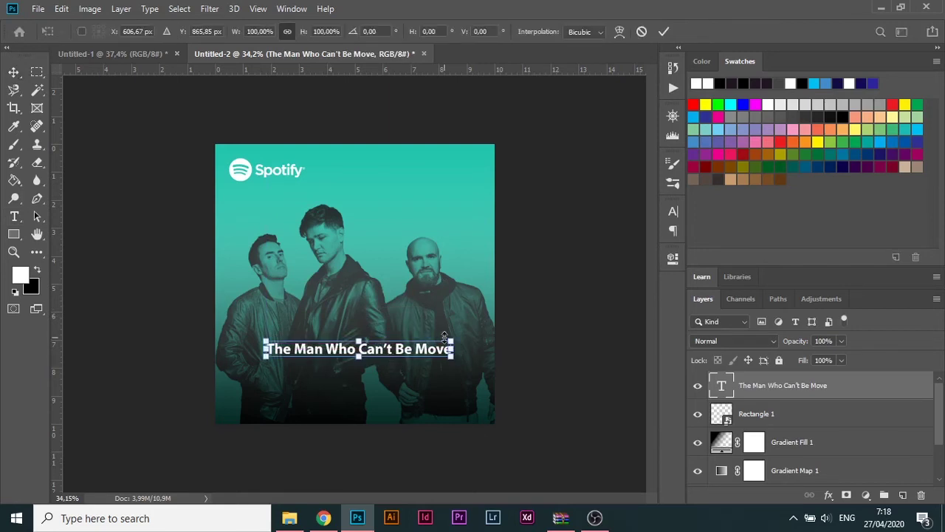
{"action": "left_click_drag", "start_coordinate": [452, 342], "coordinate": [420, 358]}
{"action": "key", "text": "Return"}
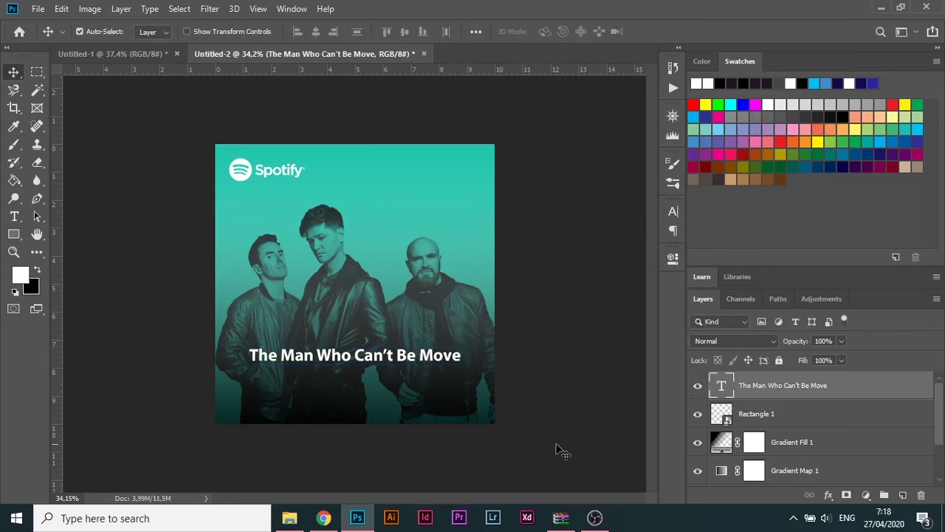
Add the text "The Script" and position it below the title, flush with the title's right end
{"action": "left_click", "coordinate": [14, 217]}
{"action": "left_click", "coordinate": [350, 382]}
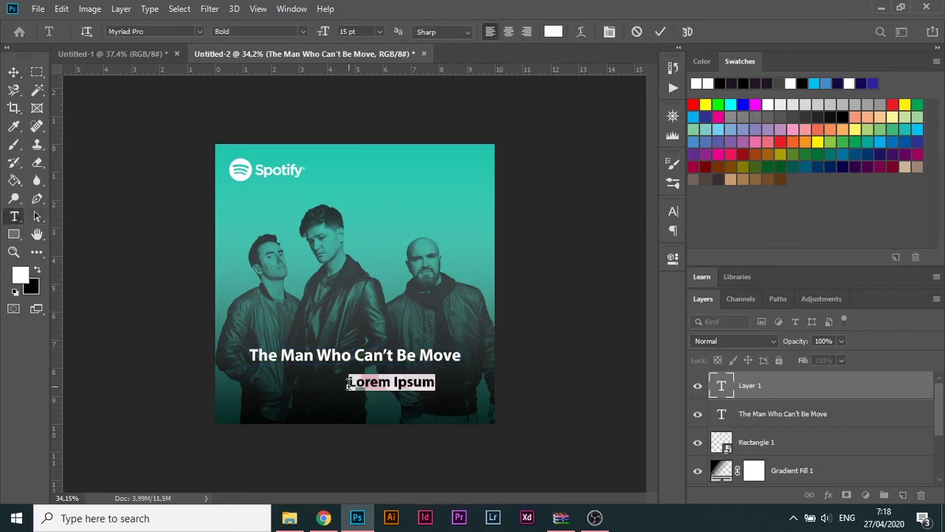
{"action": "type", "text": "The Script"}
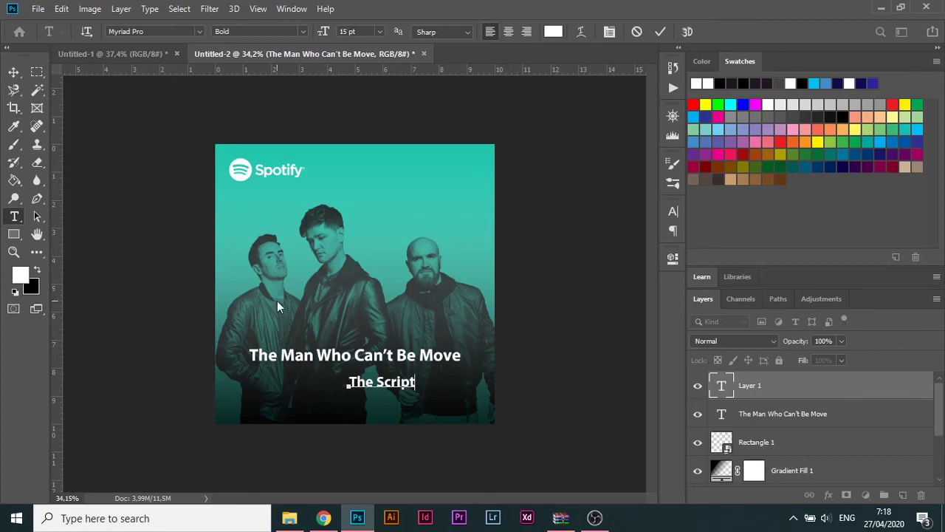
{"action": "left_click_drag", "start_coordinate": [347, 382], "coordinate": [445, 378]}
{"action": "left_click", "coordinate": [14, 72]}
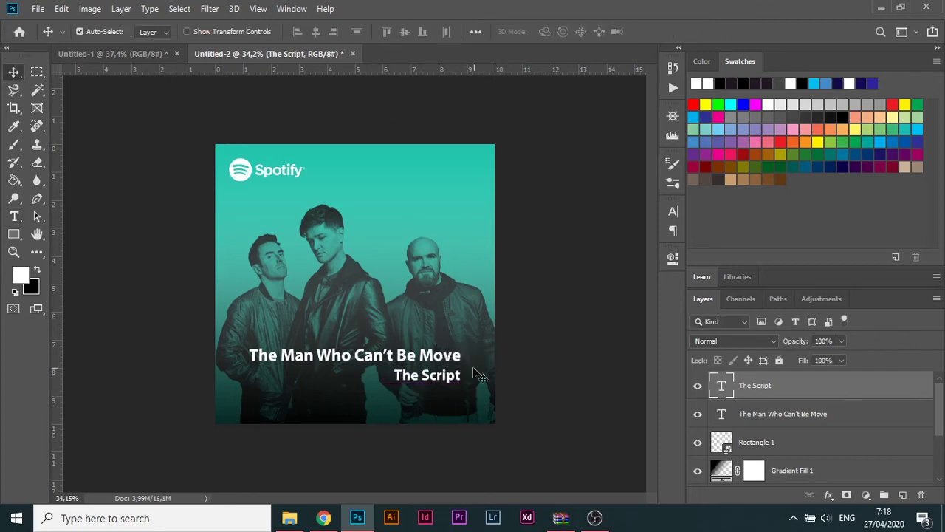
Reduce the "The Script" text to 10 pt and move it close beneath the title's right end
{"action": "left_click", "coordinate": [425, 362]}
{"action": "double_click", "coordinate": [426, 377]}
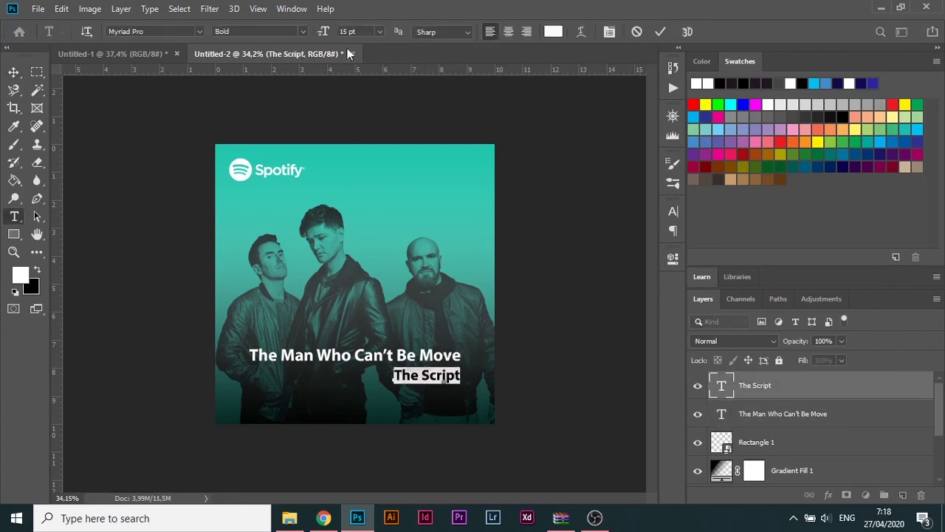
{"action": "type", "text": "10"}
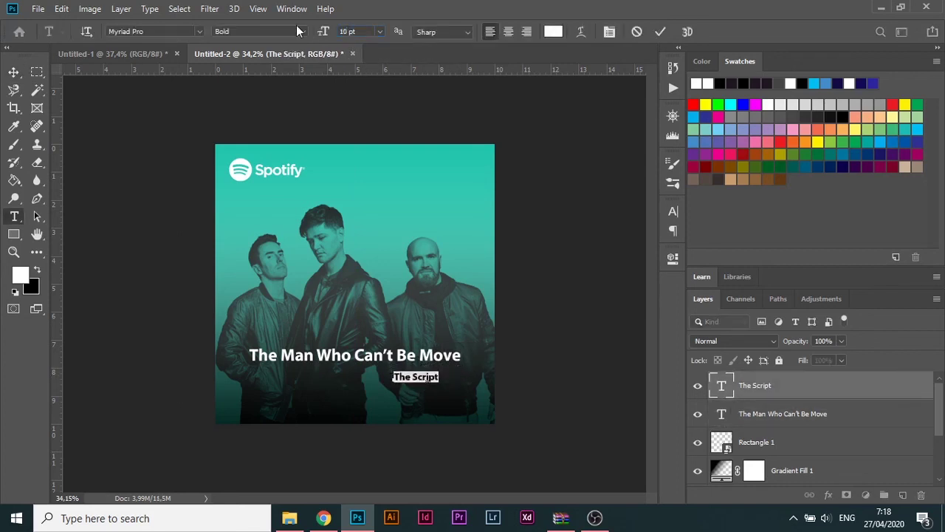
{"action": "left_click", "coordinate": [13, 72]}
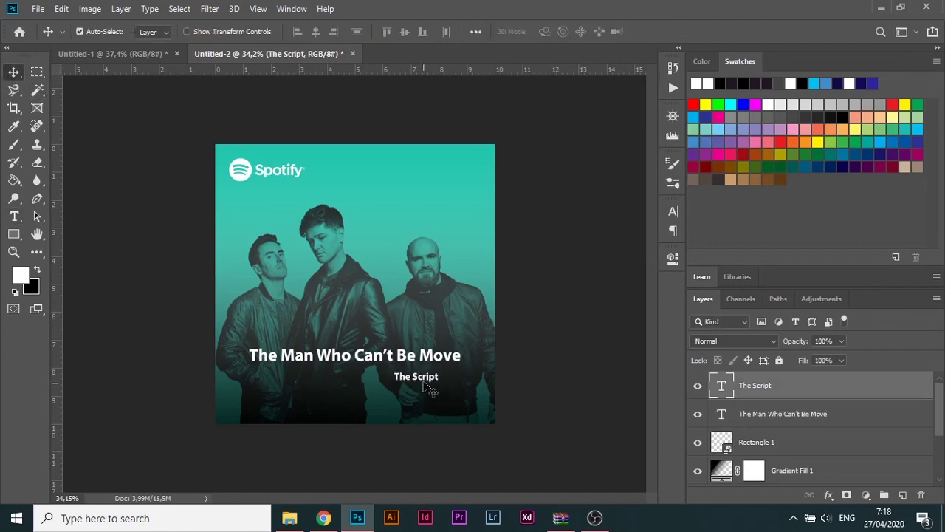
{"action": "left_click_drag", "start_coordinate": [425, 385], "coordinate": [446, 378]}
{"action": "left_click", "coordinate": [613, 465]}
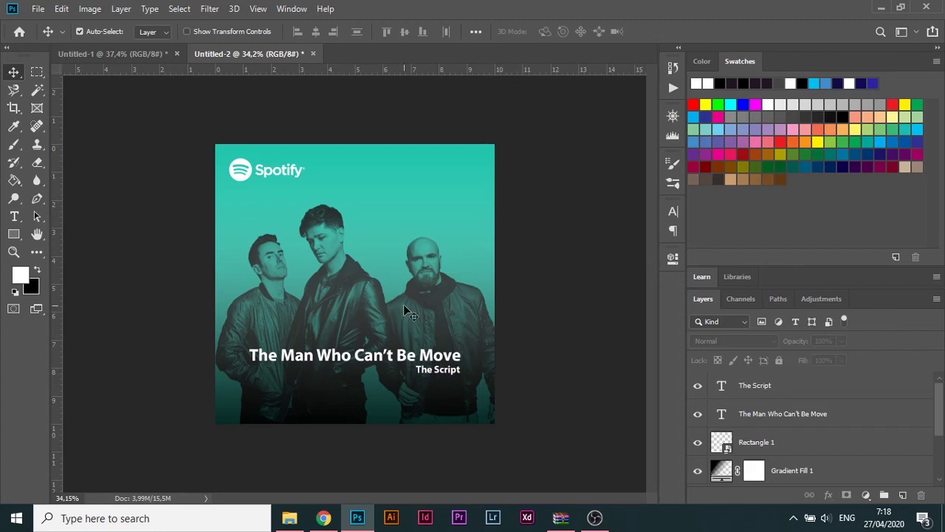
Review the finished cover in Untitled-1 and return to the teal cover in Untitled-2
{"action": "mouse_move", "coordinate": [285, 172]}
{"action": "left_mouse_down"}
{"action": "mouse_move", "coordinate": [365, 259]}
{"action": "mouse_move", "coordinate": [377, 316]}
{"action": "mouse_move", "coordinate": [441, 178]}
{"action": "mouse_move", "coordinate": [455, 176]}
{"action": "mouse_move", "coordinate": [291, 180]}
{"action": "mouse_move", "coordinate": [289, 166]}
{"action": "mouse_move", "coordinate": [291, 176]}
{"action": "left_mouse_up"}
{"action": "left_click", "coordinate": [550, 228]}
{"action": "left_click", "coordinate": [167, 58]}
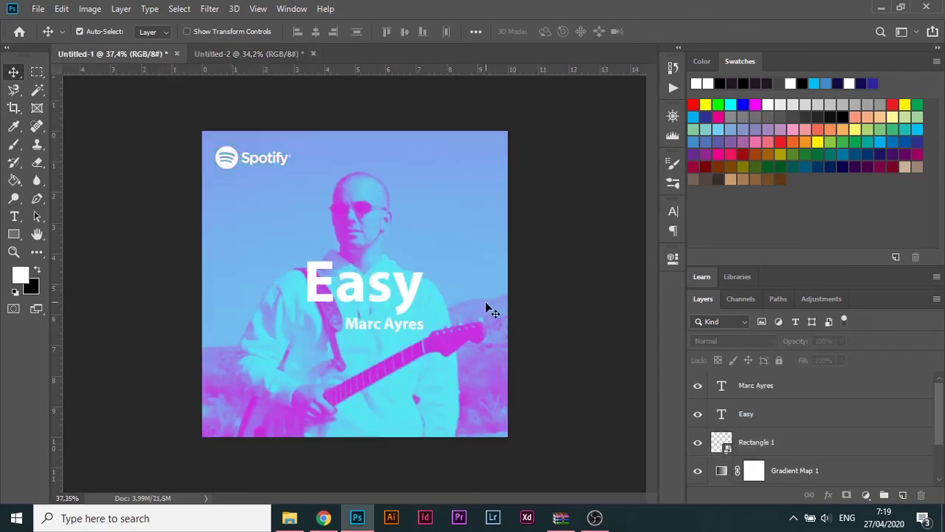
{"action": "left_click", "coordinate": [250, 55]}
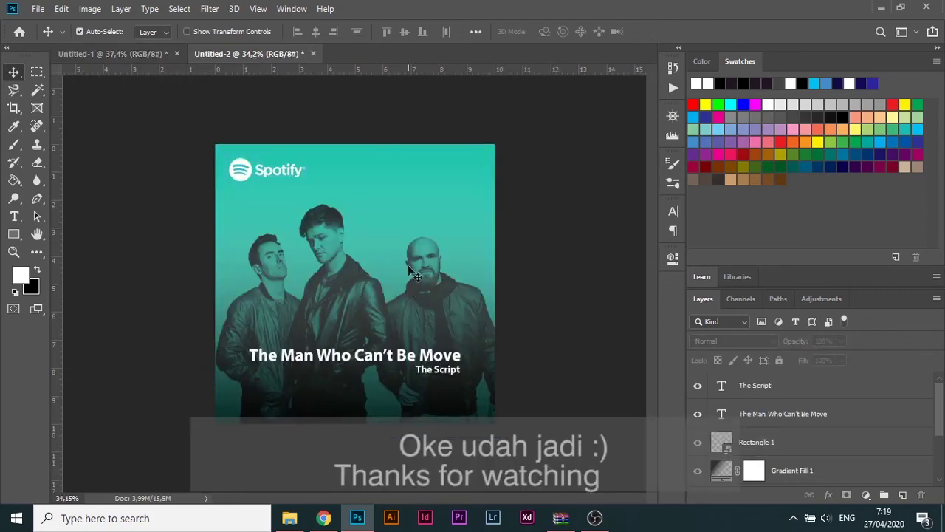